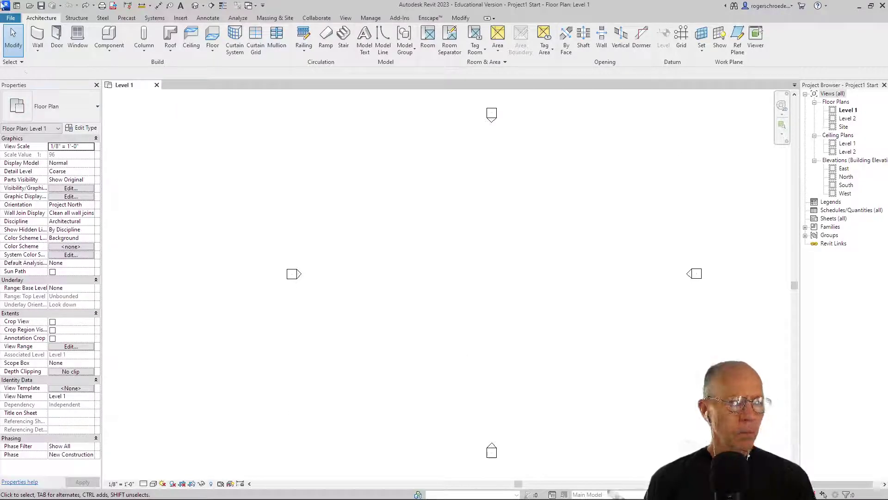
Step: Use Save As > Project to store the project in the CV1 folder as 'CV1 Start.rvt'
{"action": "left_click", "coordinate": [10, 17]}
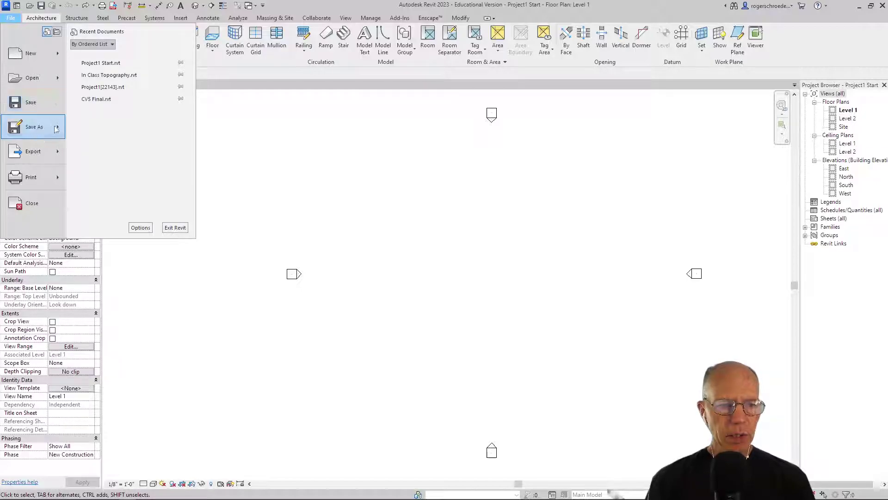
{"action": "left_click", "coordinate": [56, 128]}
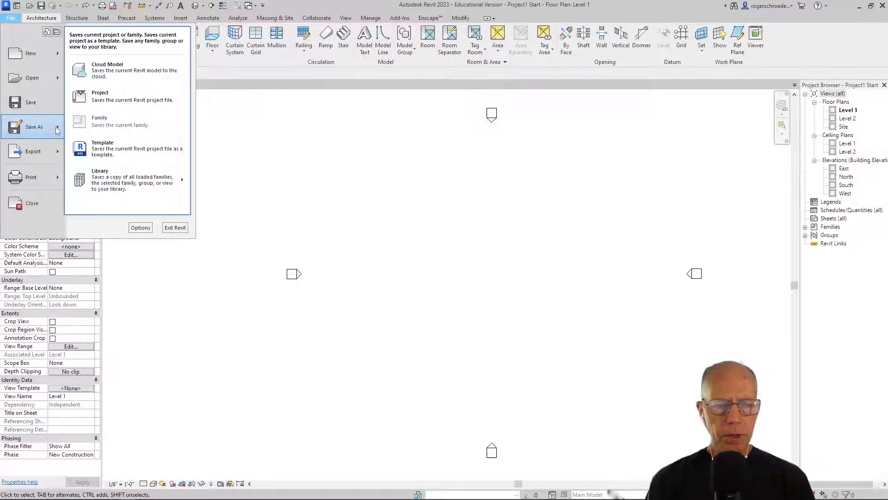
{"action": "left_click", "coordinate": [104, 100]}
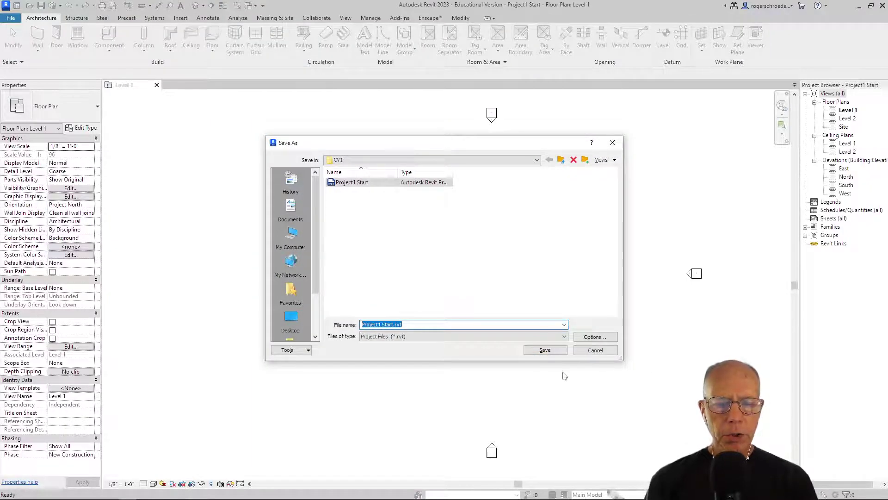
{"action": "left_click", "coordinate": [354, 160]}
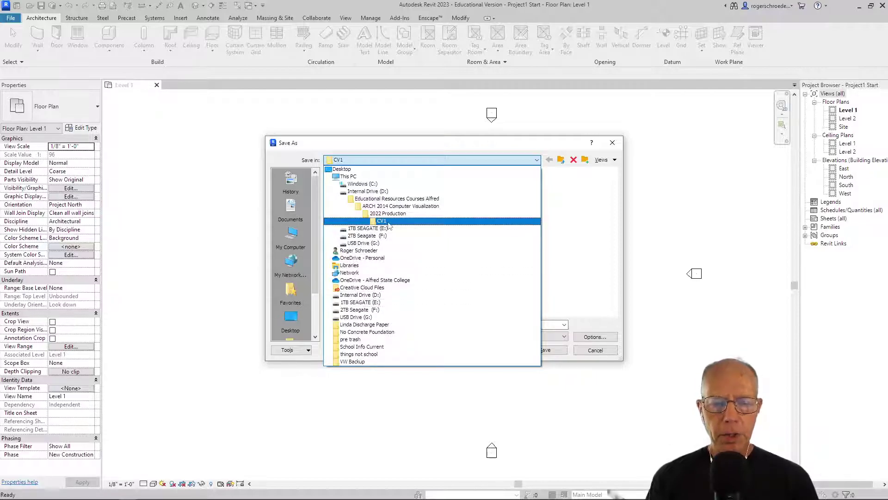
{"action": "left_click", "coordinate": [382, 222]}
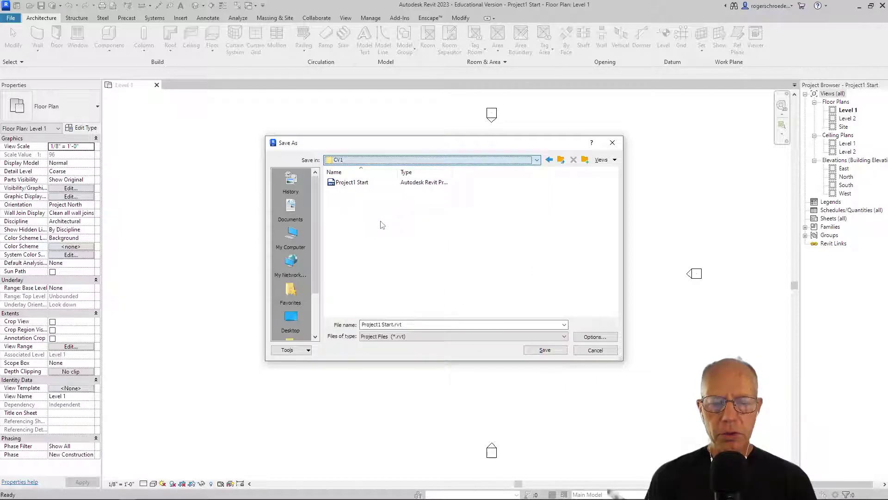
{"action": "left_click", "coordinate": [378, 324]}
{"action": "left_click", "coordinate": [378, 325]}
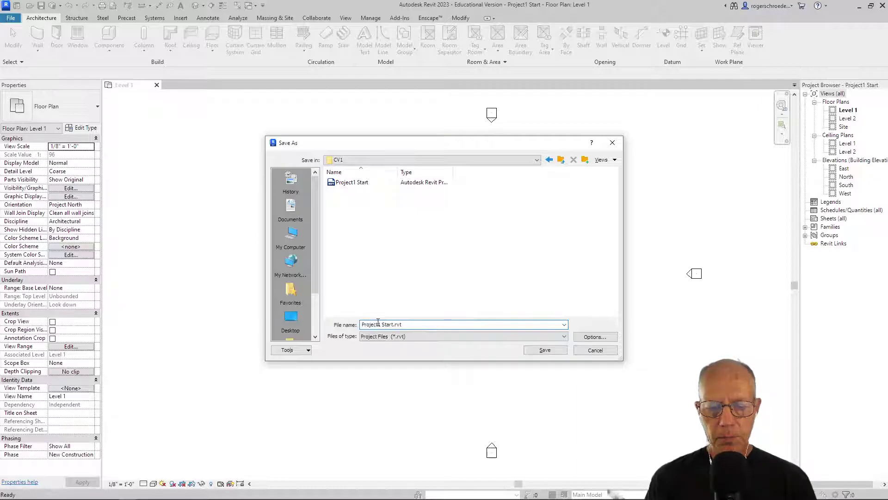
{"action": "left_click_drag", "start_coordinate": [378, 325], "coordinate": [359, 324]}
{"action": "type", "text": "CV"}
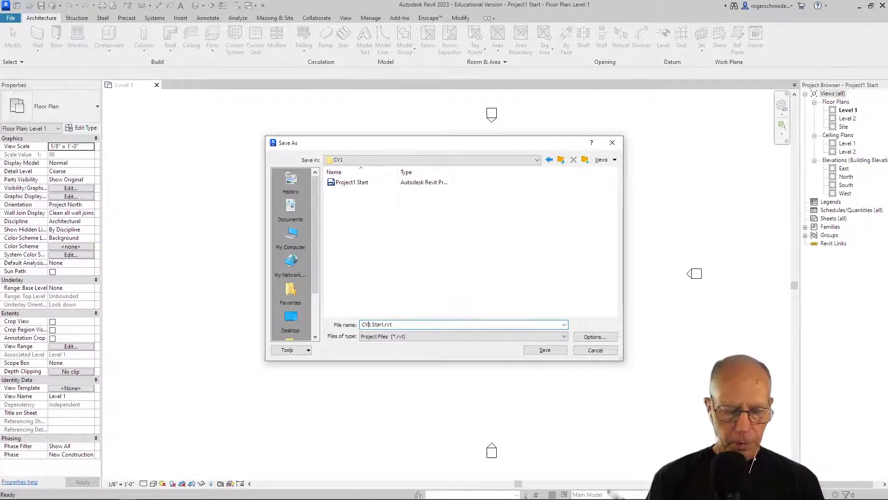
{"action": "left_click", "coordinate": [528, 350]}
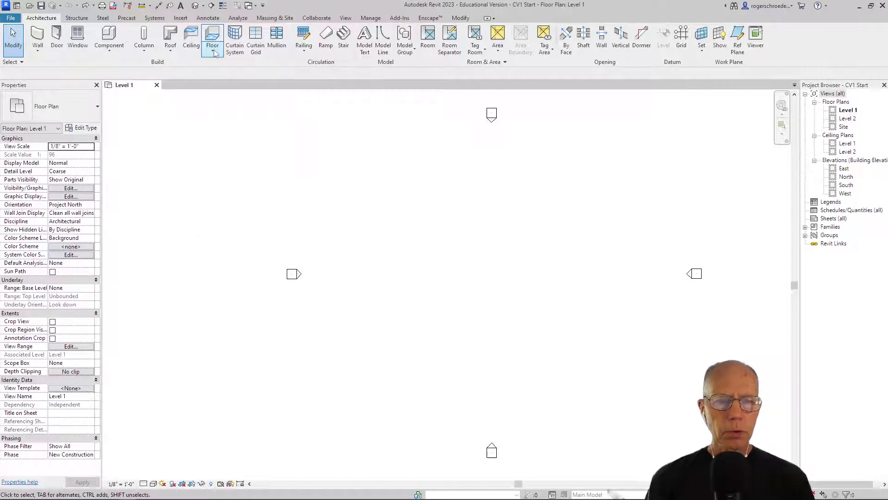
Step: Start a Generic - 12" architectural floor sketch on Level 1, cancelling and restarting it once
{"action": "left_click", "coordinate": [213, 52]}
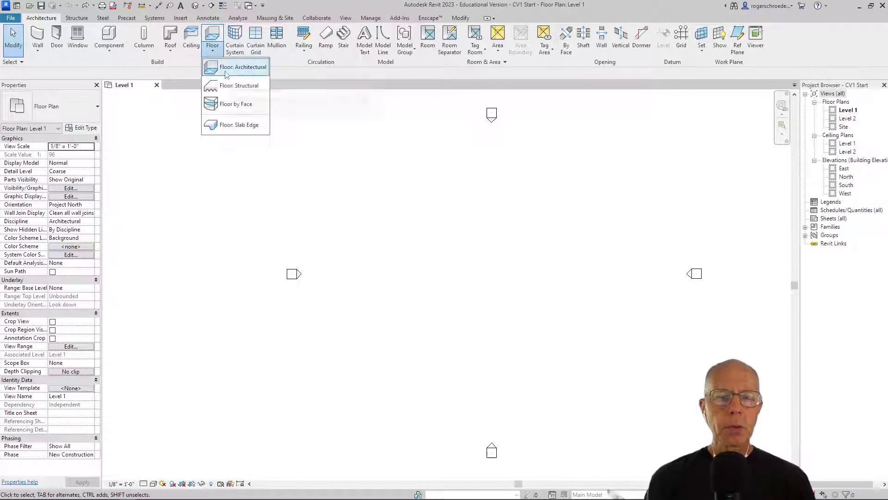
{"action": "left_click", "coordinate": [226, 70]}
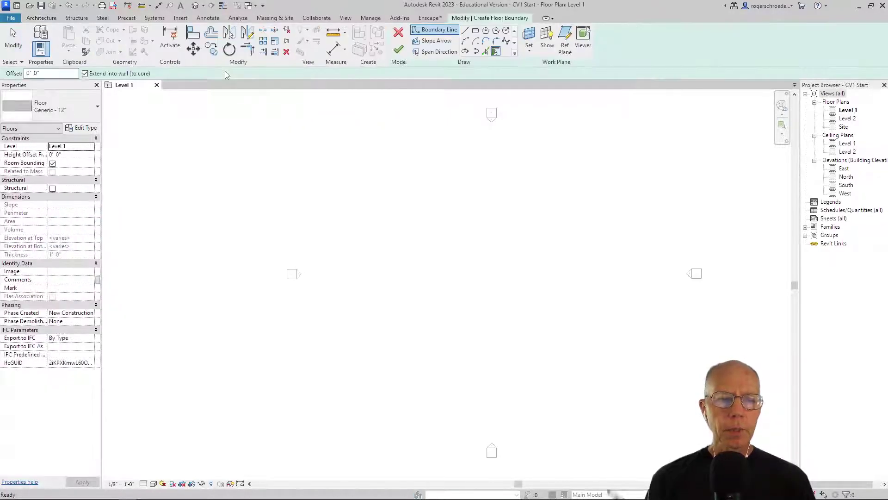
{"action": "left_click", "coordinate": [50, 113]}
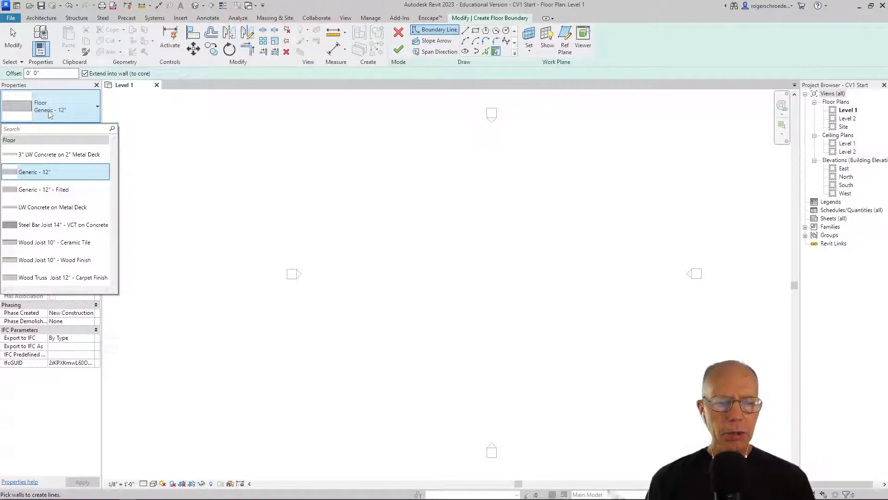
{"action": "left_click", "coordinate": [48, 110]}
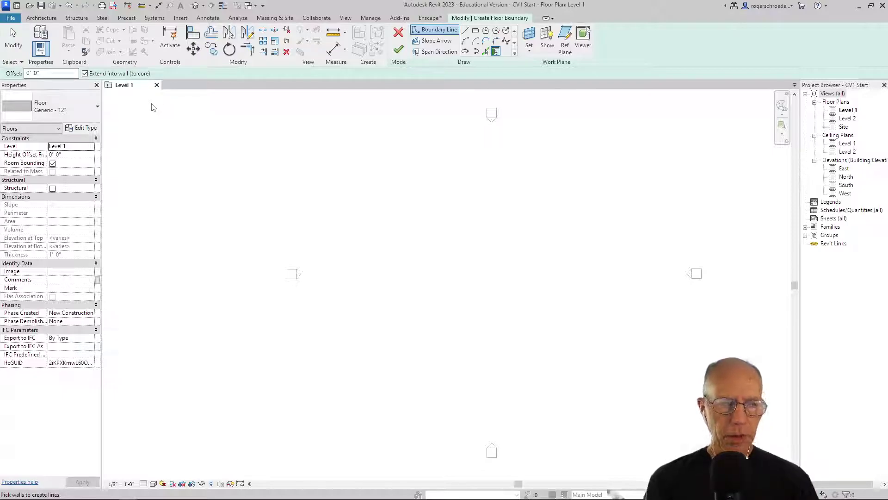
{"action": "left_click", "coordinate": [399, 31]}
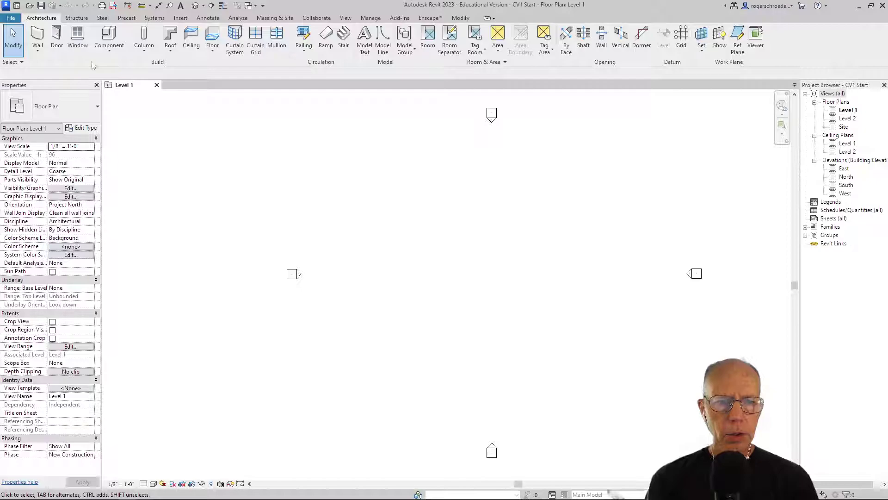
{"action": "left_click", "coordinate": [212, 49]}
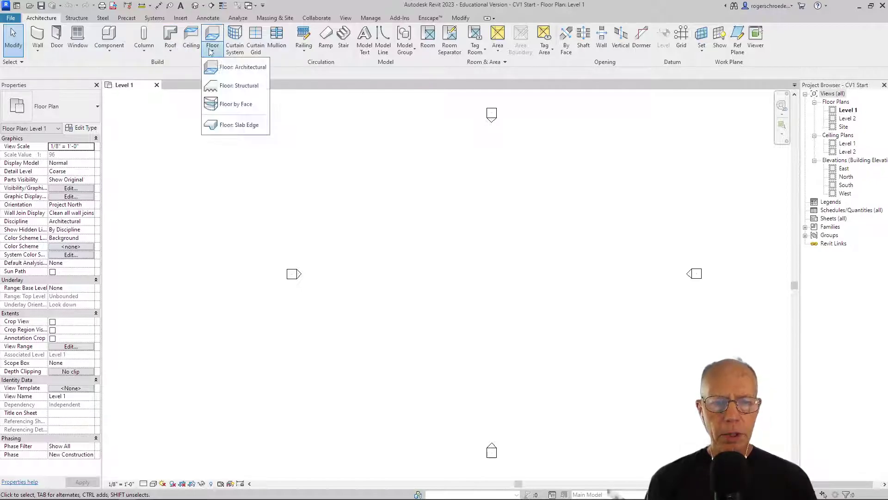
{"action": "left_click", "coordinate": [230, 69]}
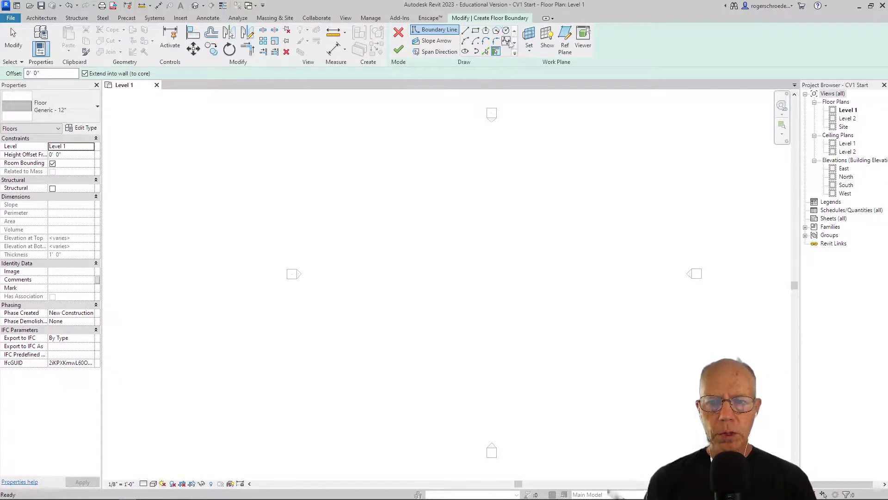
{"action": "left_click", "coordinate": [475, 32]}
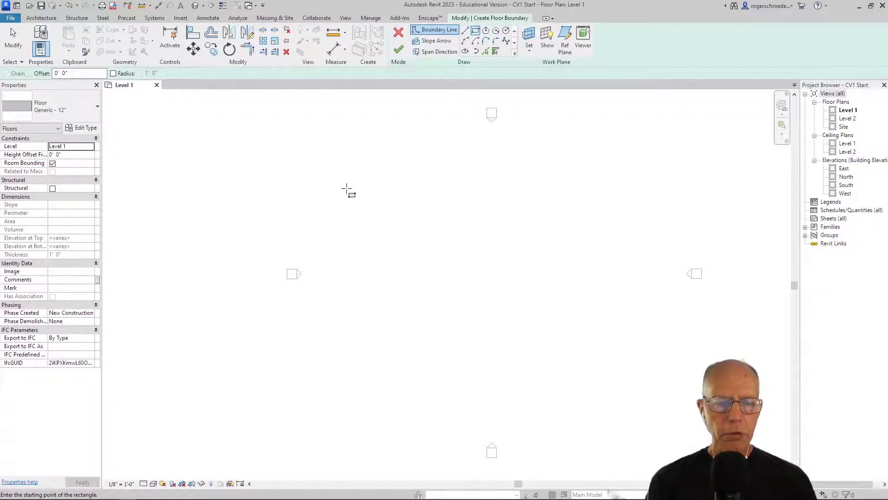
{"action": "scroll", "coordinate": [328, 206], "scroll_direction": "down", "scroll_amount": 3}
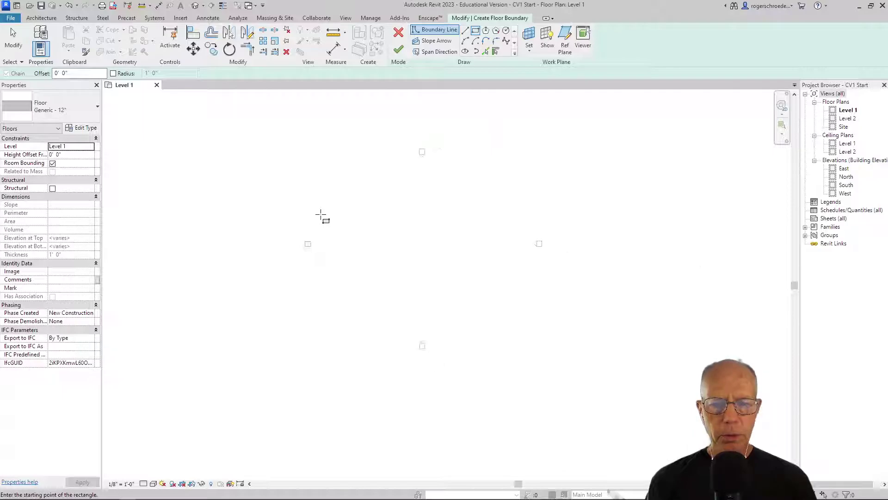
{"action": "scroll", "coordinate": [321, 216], "scroll_direction": "down", "scroll_amount": 2}
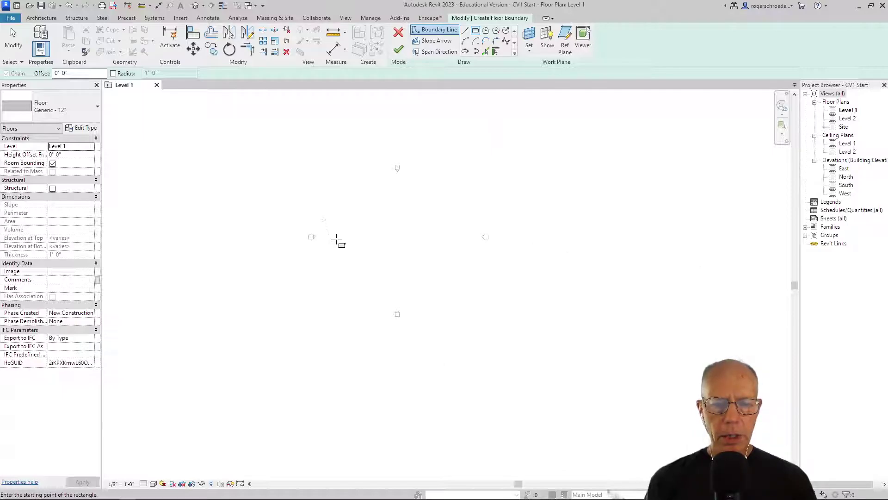
{"action": "left_click", "coordinate": [365, 254]}
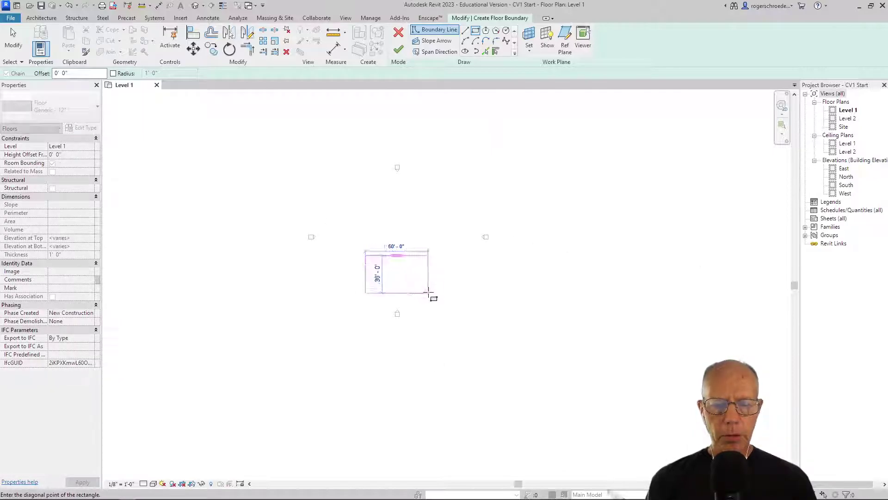
{"action": "left_click", "coordinate": [429, 292]}
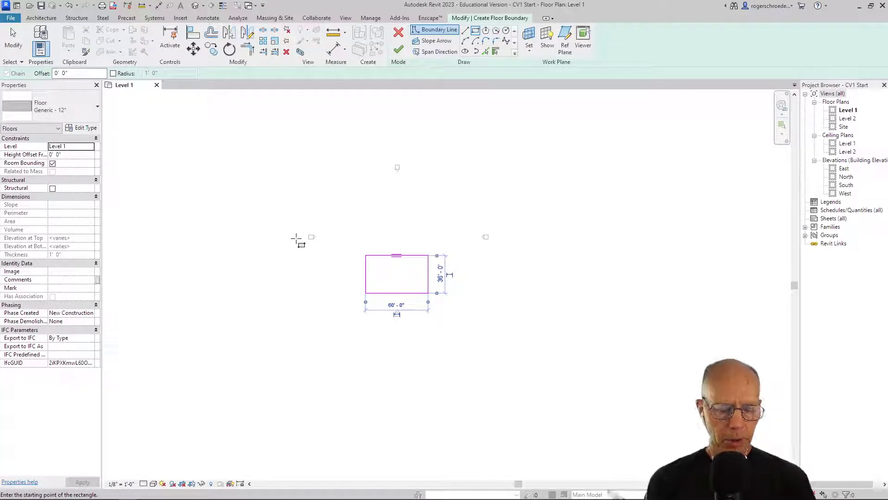
{"action": "key", "text": "Escape"}
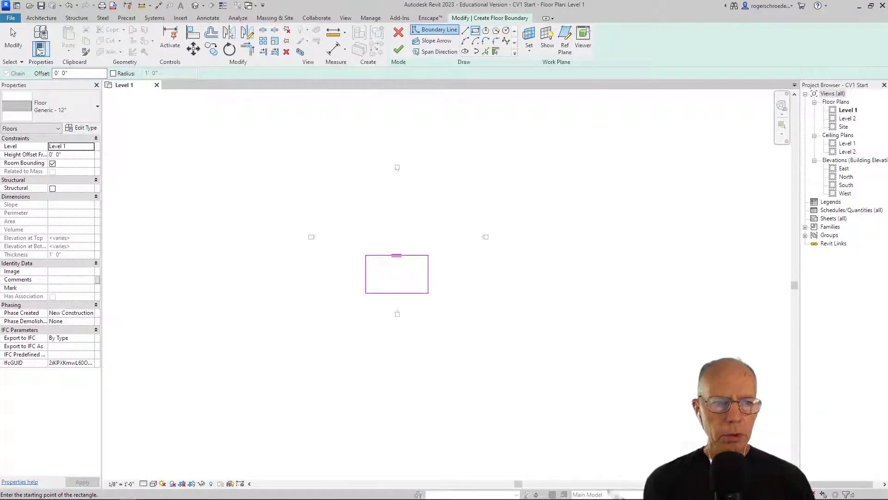
{"action": "left_click", "coordinate": [356, 239]}
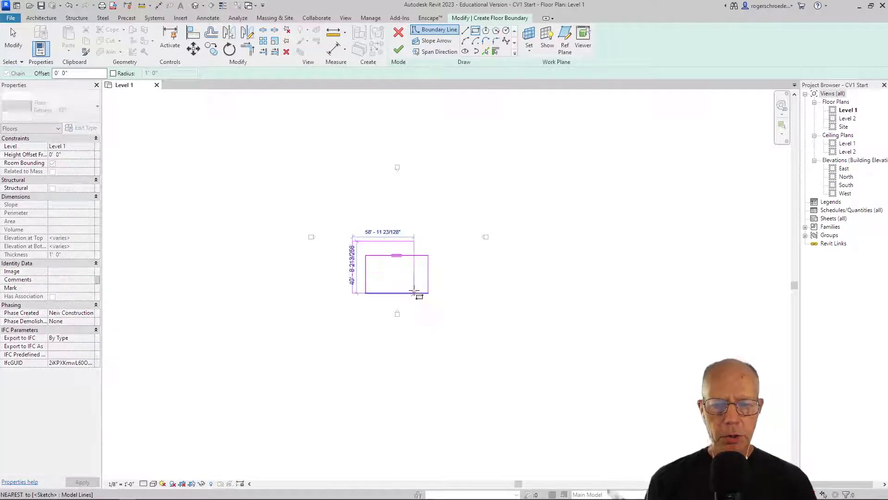
{"action": "left_click", "coordinate": [13, 39]}
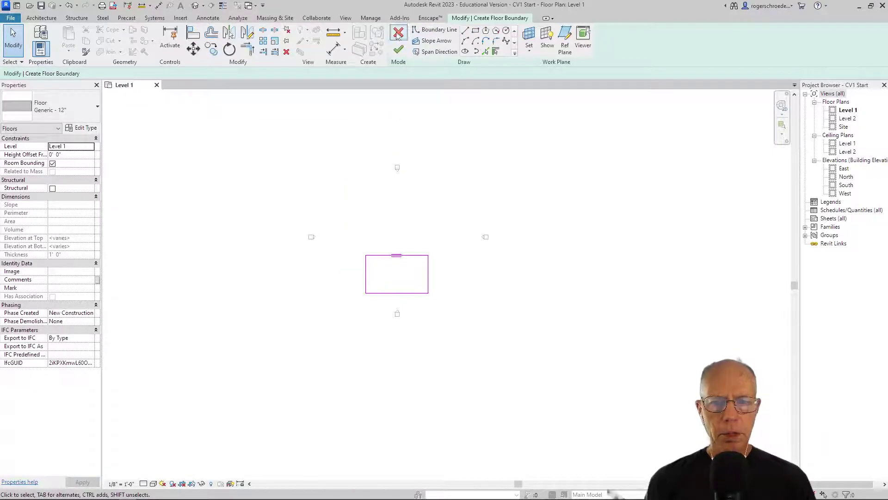
{"action": "left_click_drag", "start_coordinate": [352, 235], "coordinate": [437, 300]}
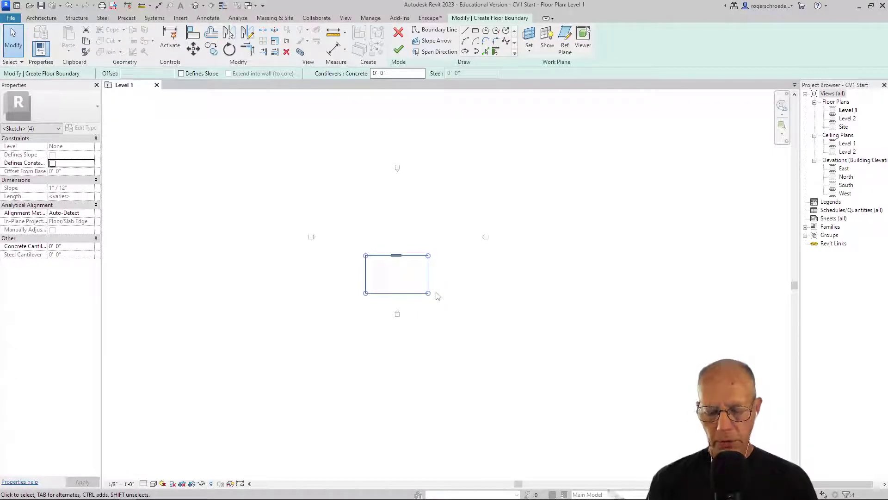
{"action": "key", "text": "Delete"}
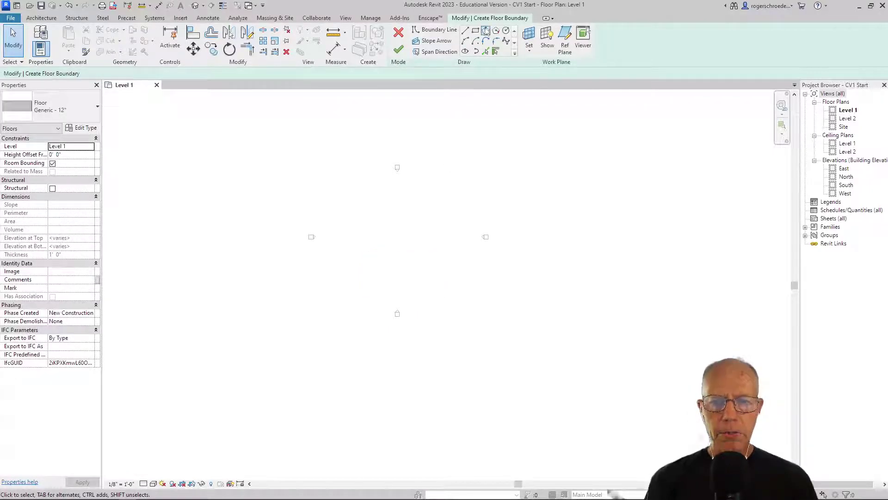
Step: Draw a 92' by 60' rectangular floor boundary with the Rectangle tool
{"action": "left_click", "coordinate": [476, 33]}
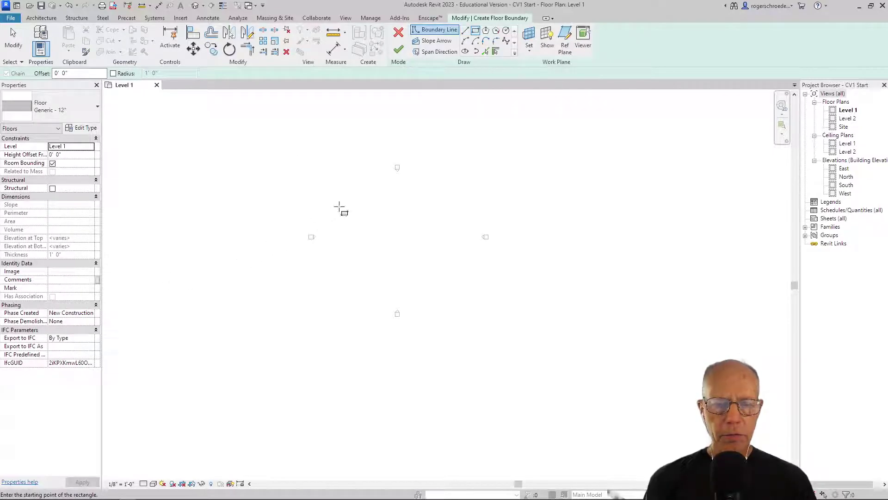
{"action": "left_click", "coordinate": [356, 230]}
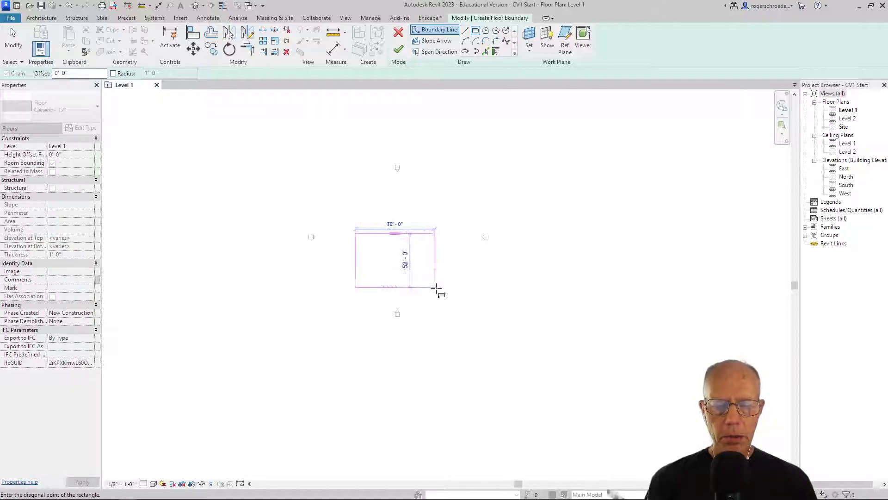
{"action": "left_click", "coordinate": [452, 295]}
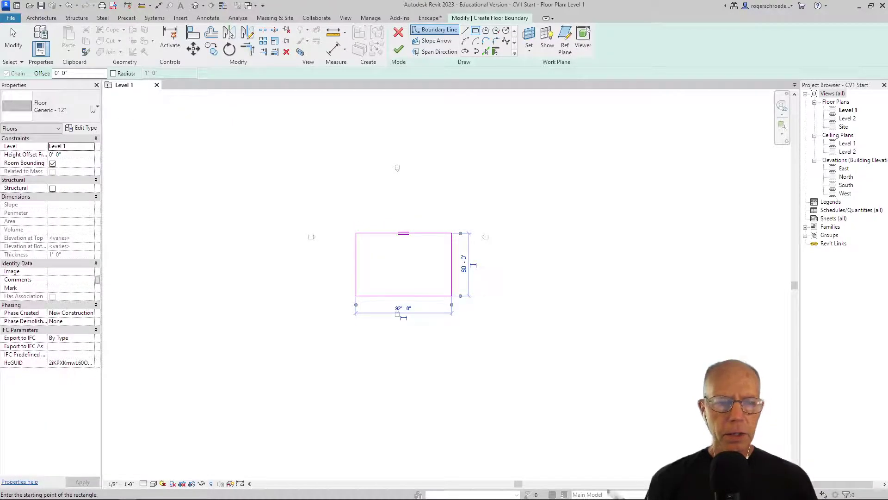
{"action": "left_click", "coordinate": [14, 46]}
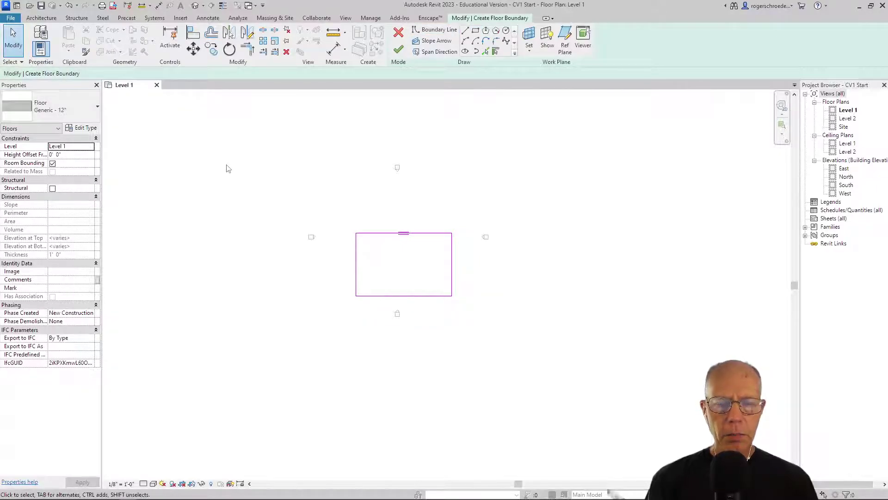
Step: Change the rectangle's height to 100' and its width to 170' using temporary dimensions
{"action": "left_click", "coordinate": [363, 234]}
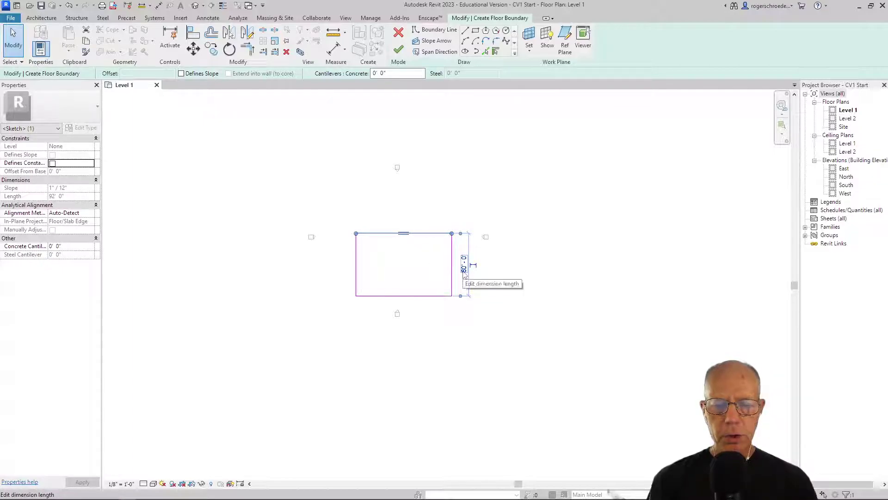
{"action": "left_click", "coordinate": [464, 273]}
{"action": "type", "text": "10"}
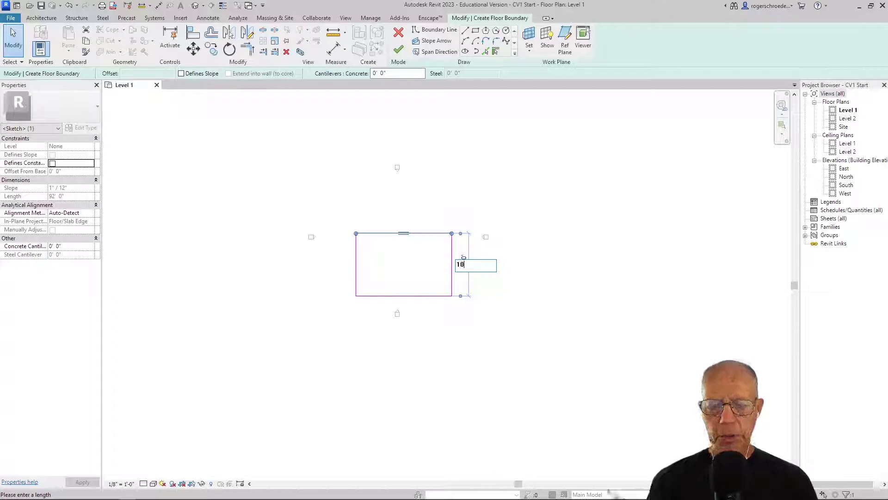
{"action": "type", "text": "0"}
{"action": "key", "text": "Return"}
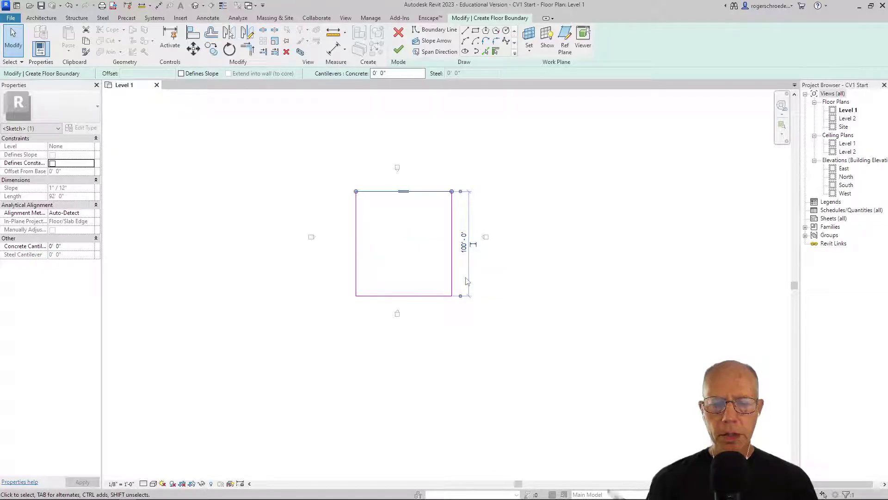
{"action": "left_click", "coordinate": [310, 318]}
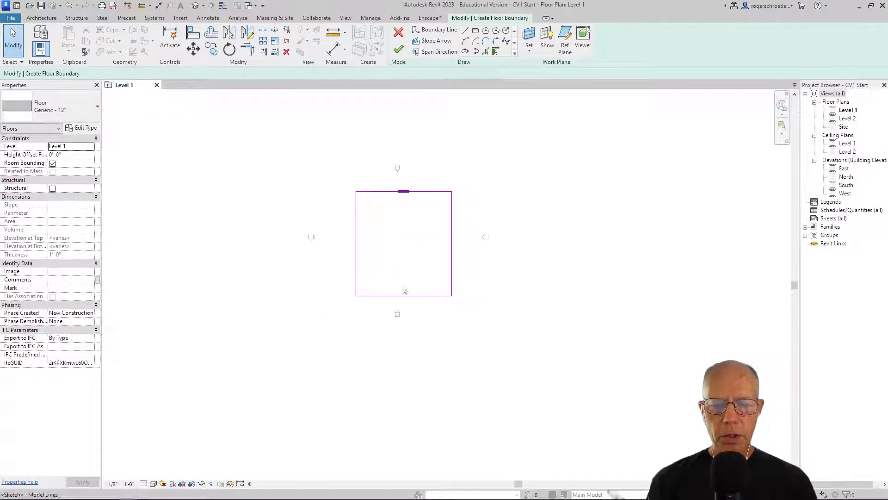
{"action": "left_click", "coordinate": [356, 289]}
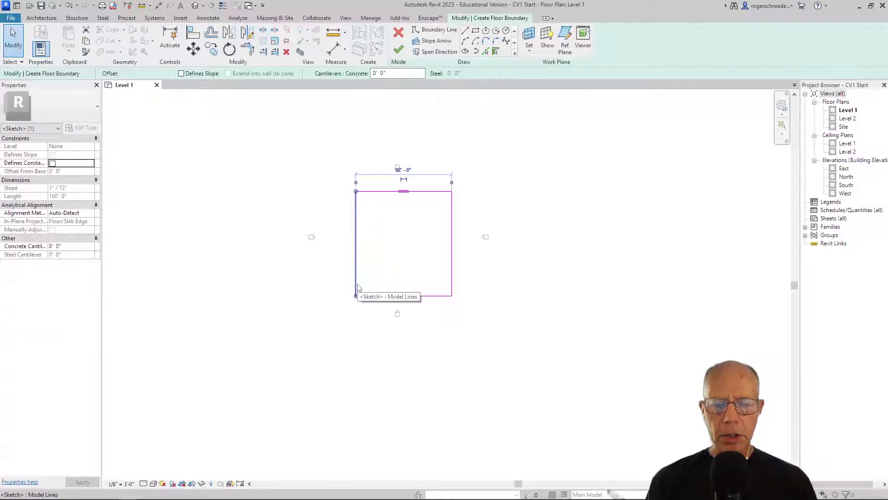
{"action": "left_click", "coordinate": [399, 170]}
{"action": "type", "text": "1"}
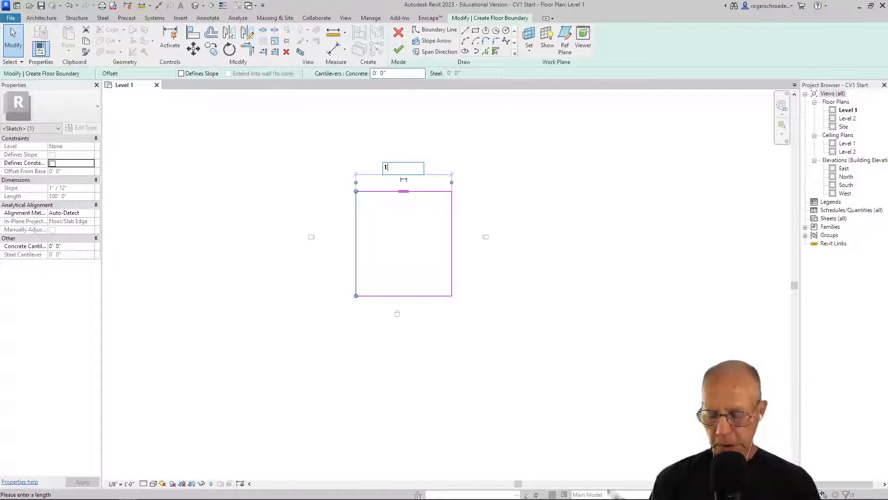
{"action": "type", "text": "70"}
{"action": "key", "text": "Return"}
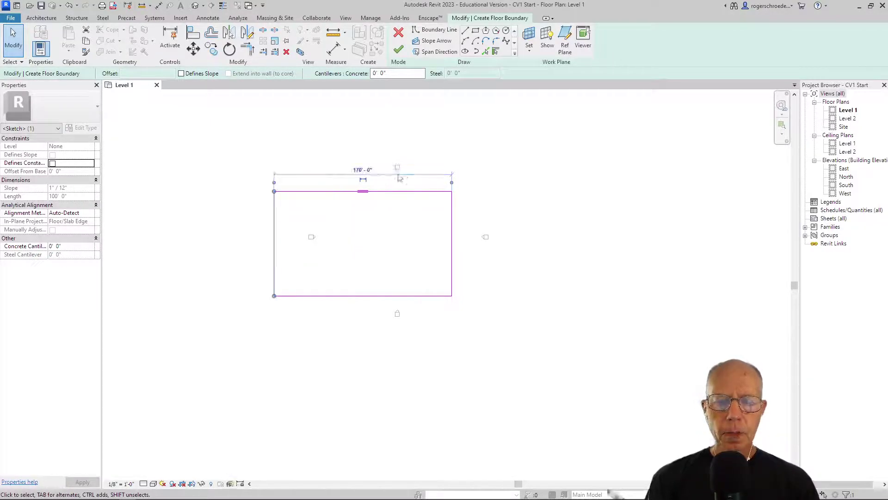
{"action": "left_click", "coordinate": [309, 162]}
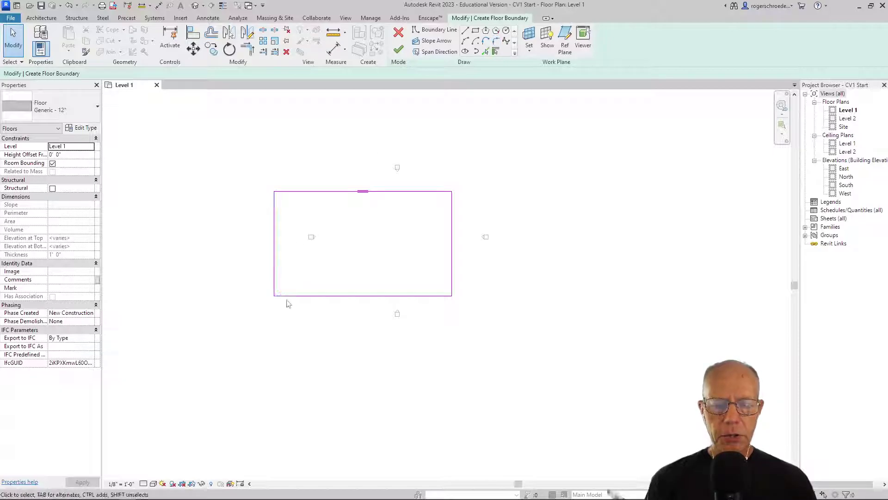
Step: Fillet the lower-left and lower-right corners of the boundary sketch with Fillet Arc
{"action": "scroll", "coordinate": [285, 307], "scroll_direction": "up", "scroll_amount": 2}
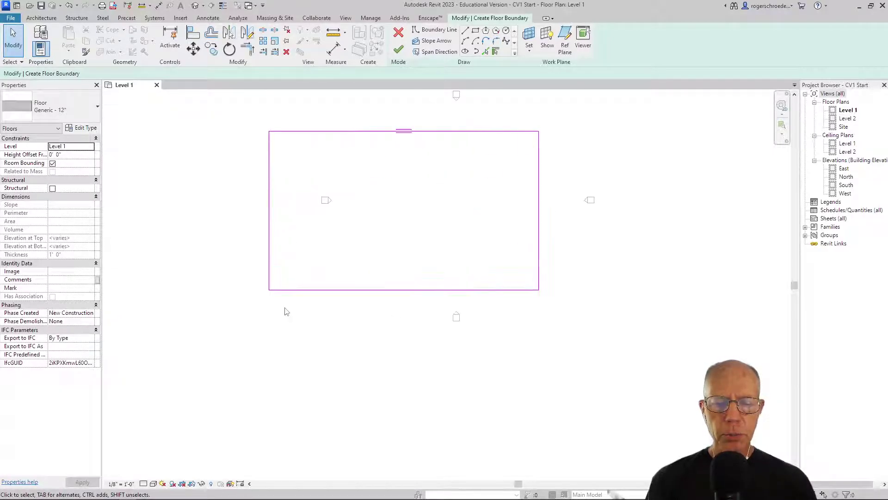
{"action": "scroll", "coordinate": [286, 309], "scroll_direction": "up", "scroll_amount": 1}
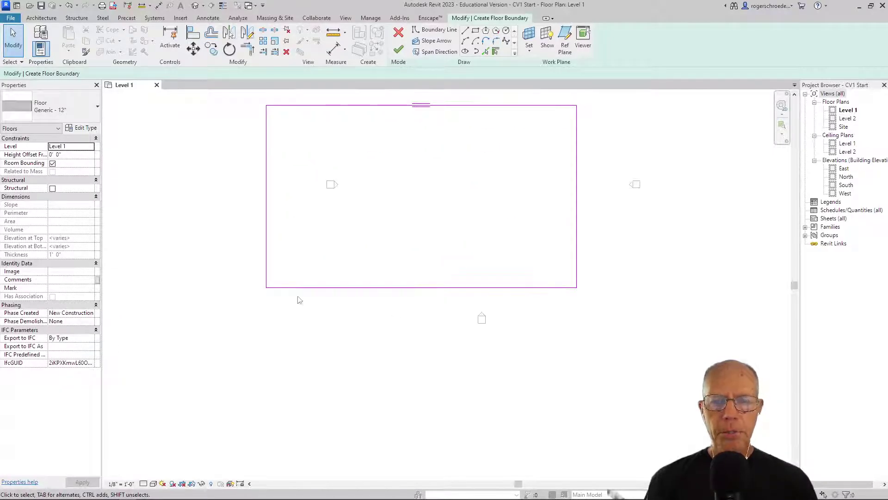
{"action": "left_click", "coordinate": [496, 43]}
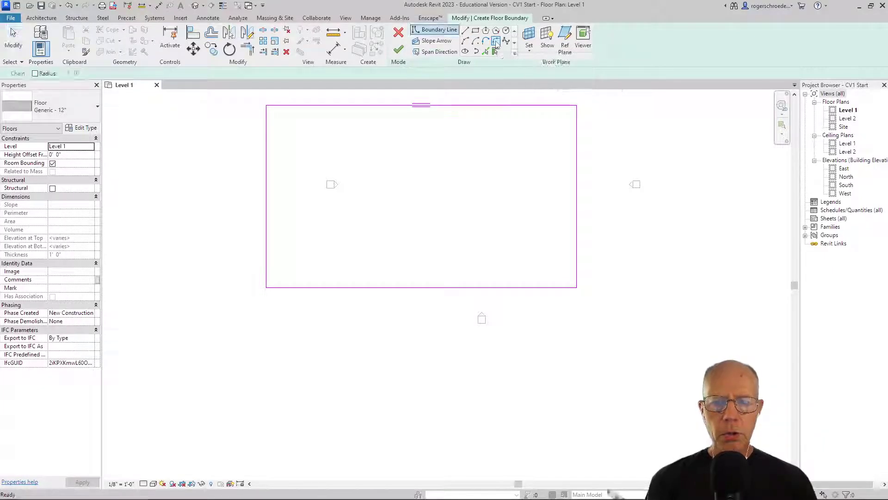
{"action": "left_click", "coordinate": [268, 264]}
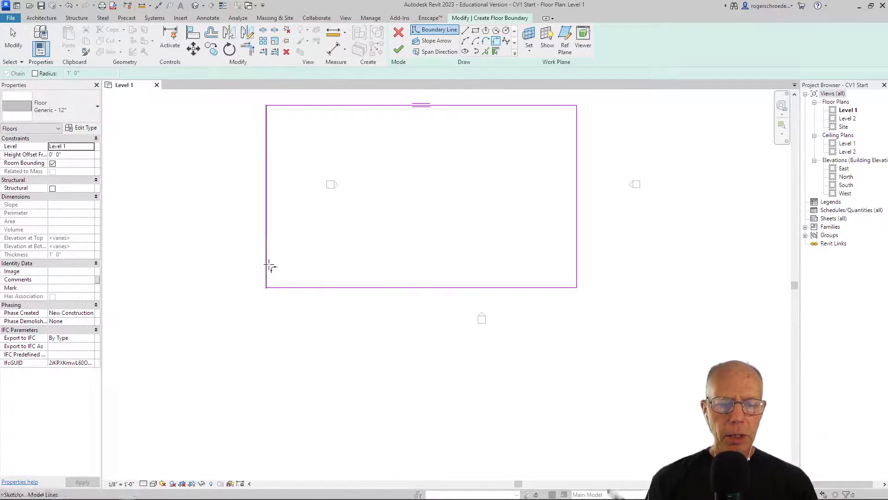
{"action": "left_click", "coordinate": [291, 287]}
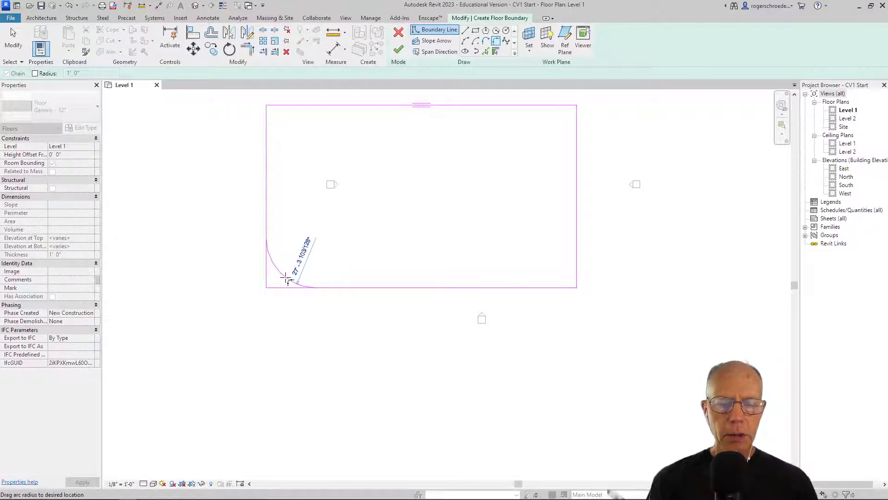
{"action": "left_click", "coordinate": [283, 273]}
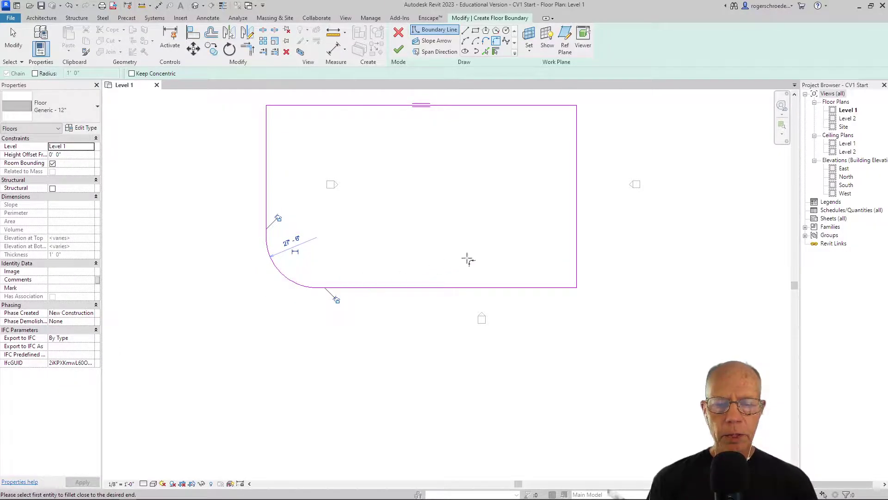
{"action": "left_click", "coordinate": [576, 252]}
{"action": "left_click", "coordinate": [558, 286]}
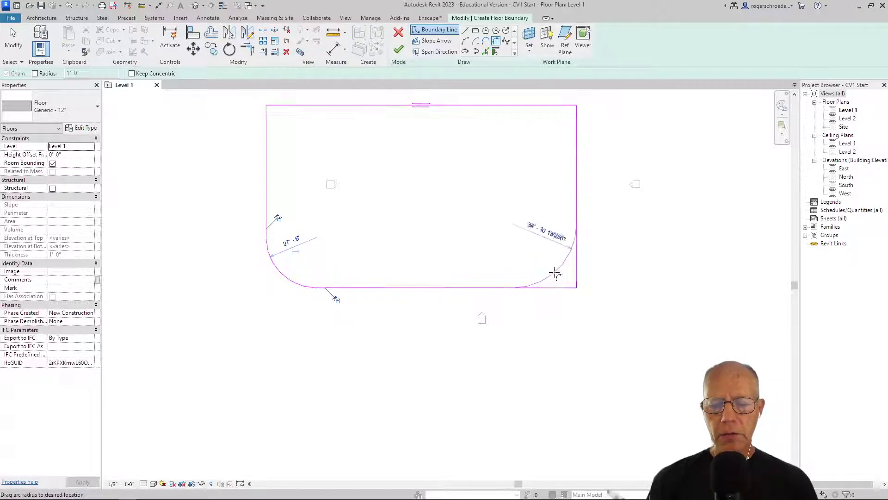
{"action": "left_click", "coordinate": [553, 275]}
{"action": "key", "text": "Escape"}
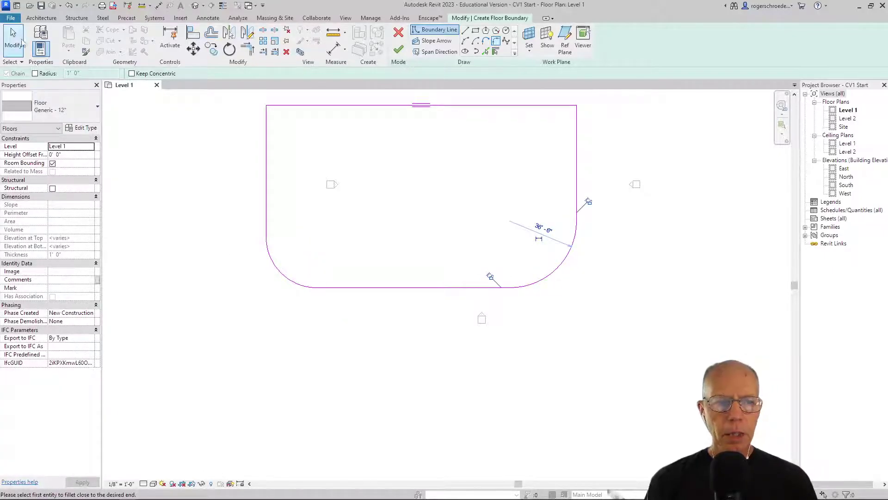
{"action": "key", "text": "Escape"}
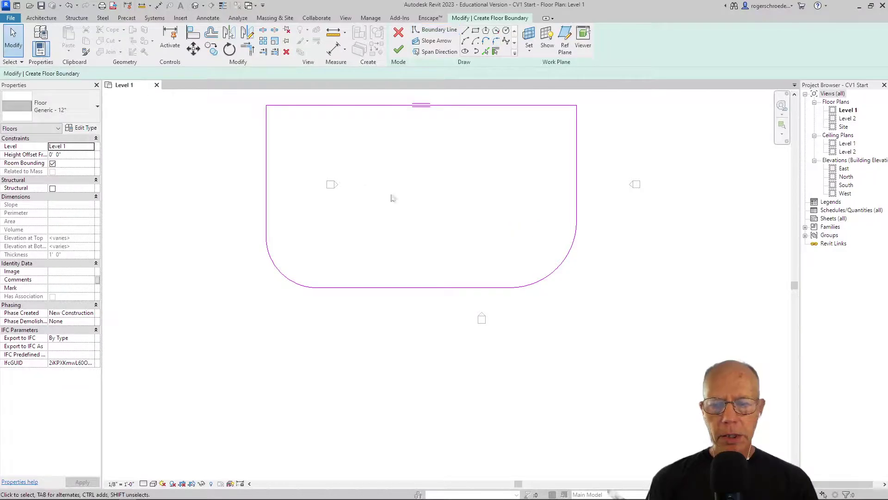
{"action": "left_click", "coordinate": [548, 275]}
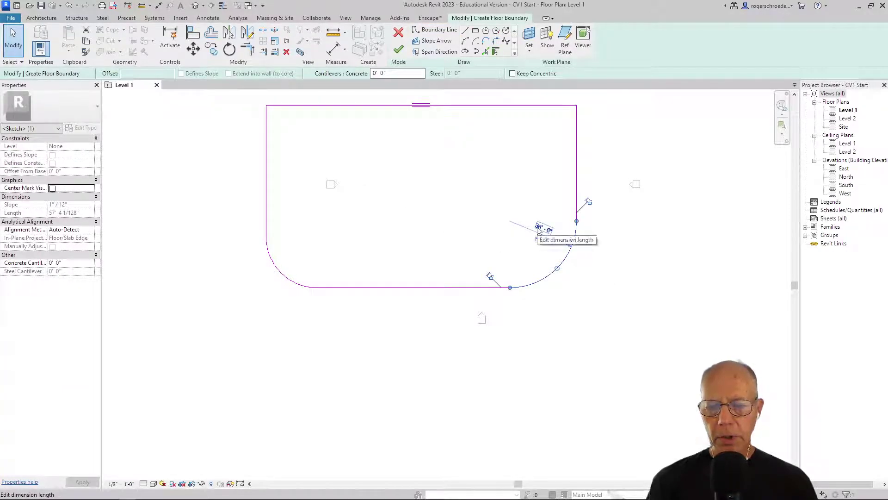
Step: Set the lower-right fillet arc's radius to 6'
{"action": "left_click", "coordinate": [539, 229]}
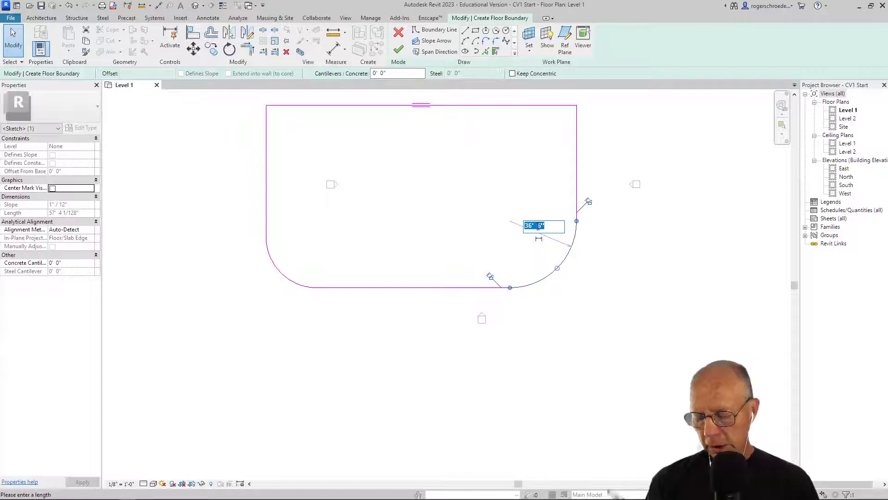
{"action": "type", "text": "6"}
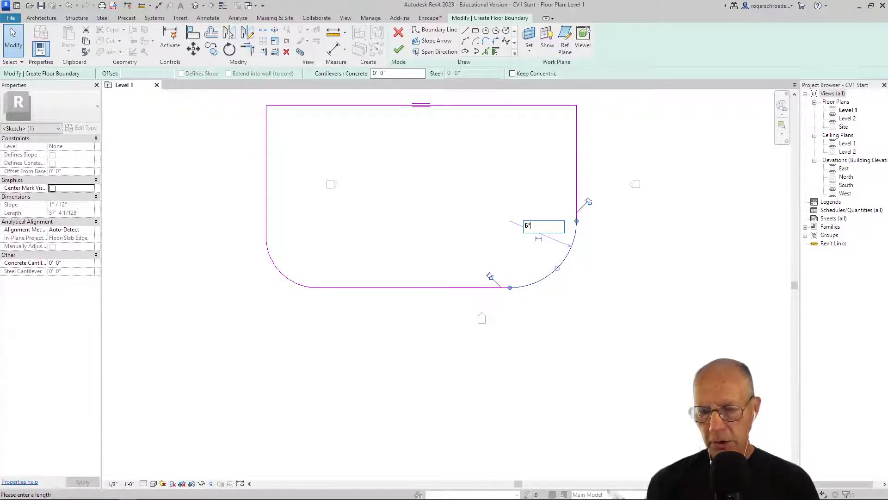
{"action": "key", "text": "Return"}
Step: Change the lower-left fillet radius, first entering 72, then correcting it to a small value
{"action": "left_click", "coordinate": [289, 284]}
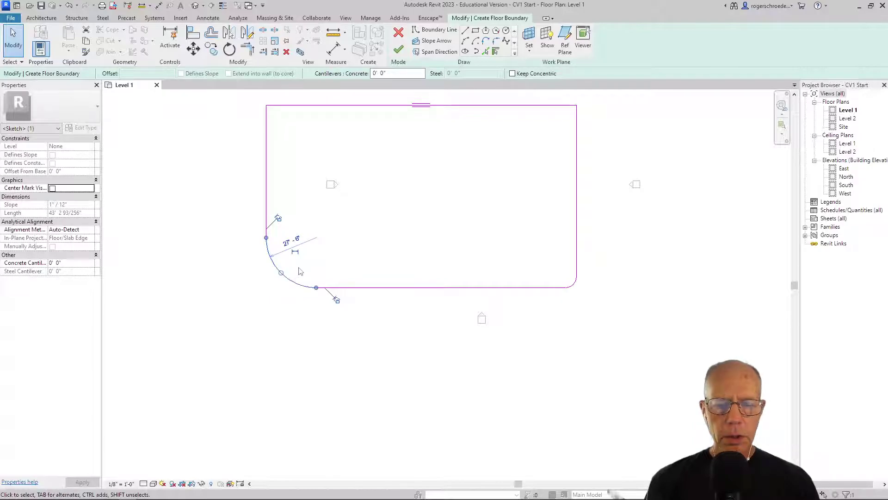
{"action": "left_click", "coordinate": [289, 244]}
{"action": "type", "text": "72"}
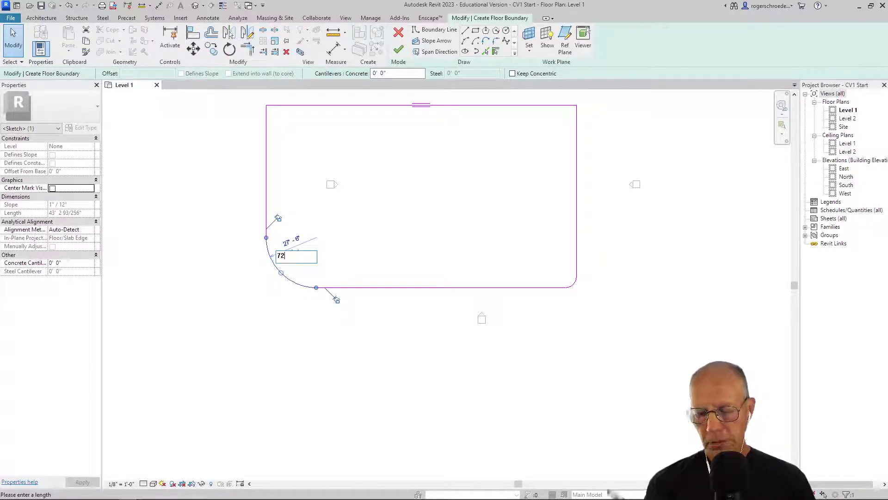
{"action": "key", "text": "Return"}
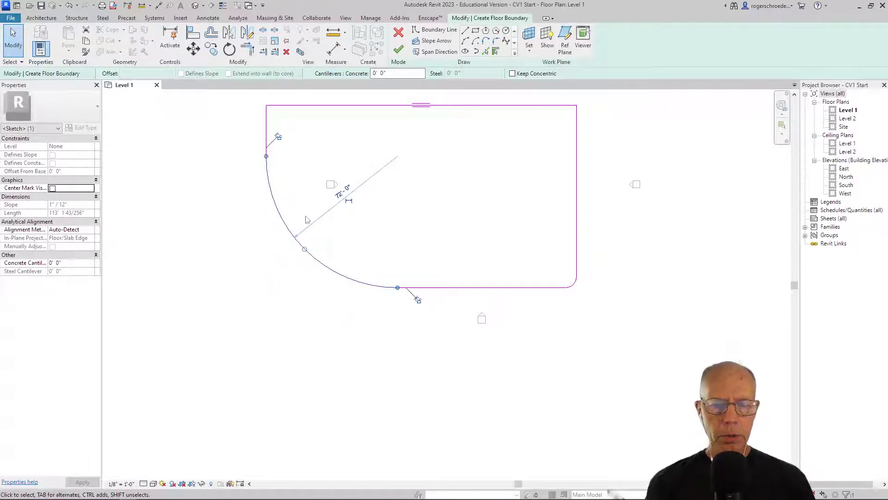
{"action": "left_click", "coordinate": [343, 192]}
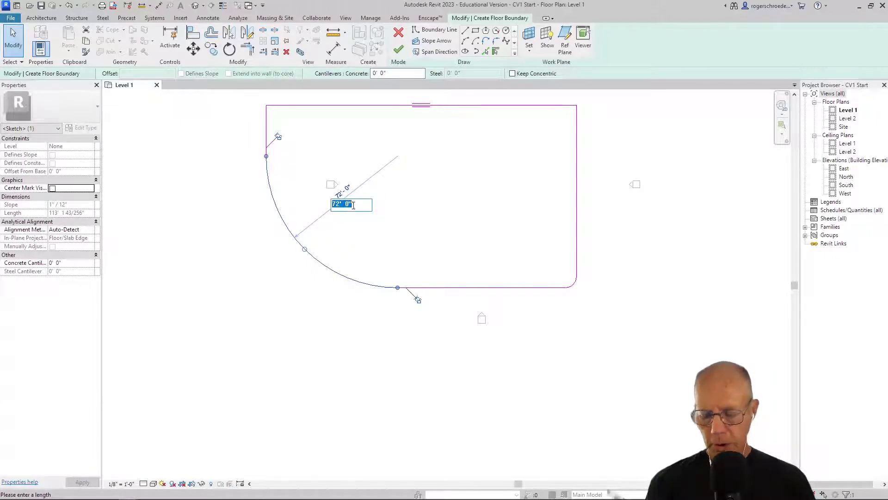
{"action": "type", "text": "72"}
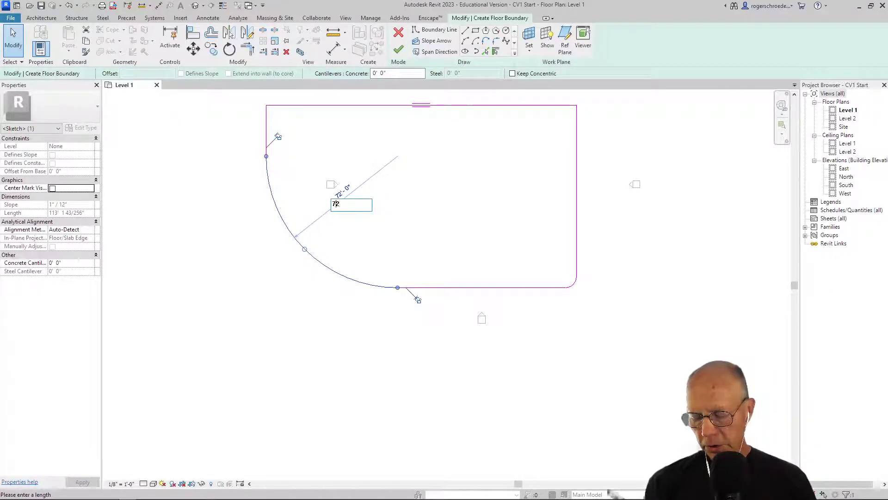
{"action": "key", "text": "Delete"}
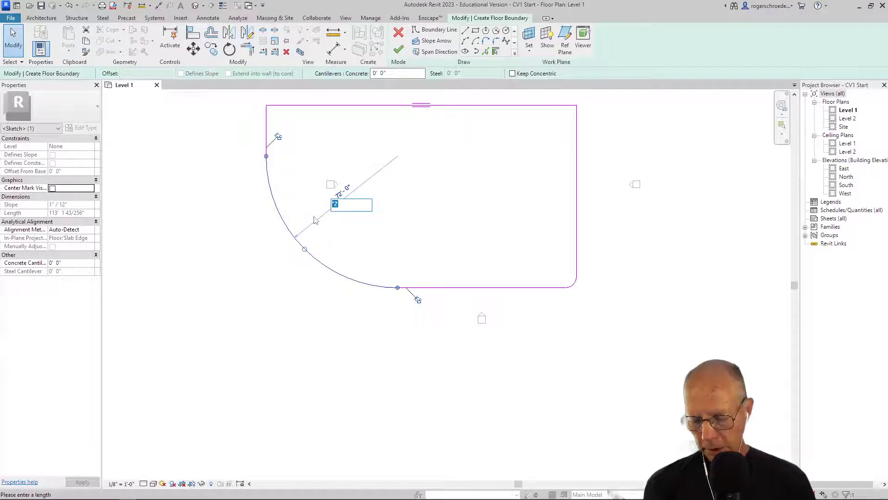
{"action": "type", "text": "7"}
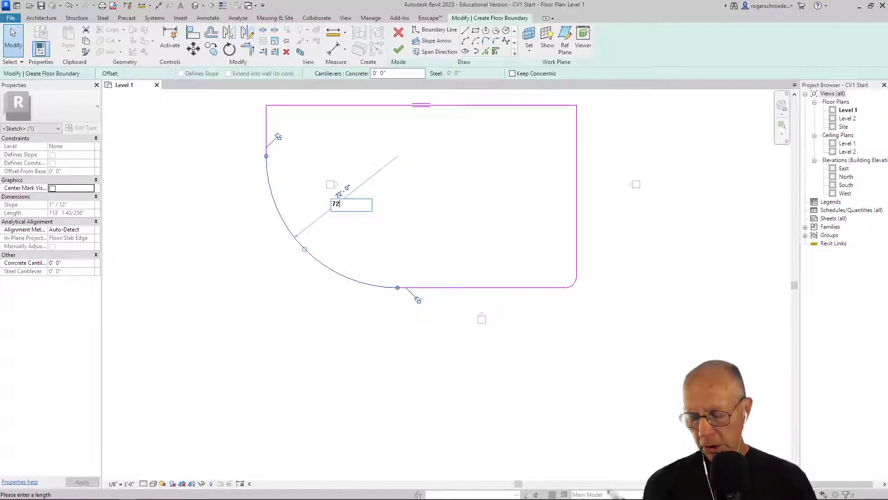
{"action": "key", "text": "Return"}
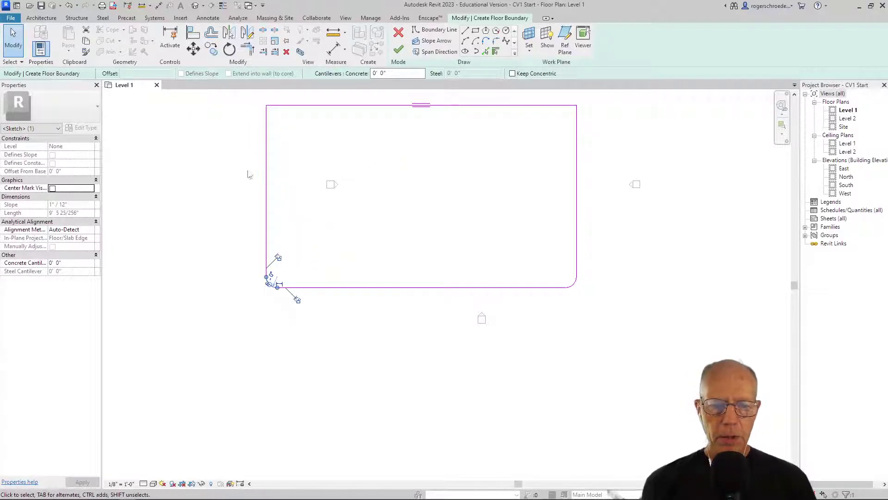
{"action": "key", "text": "Escape"}
{"action": "key", "text": "Escape"}
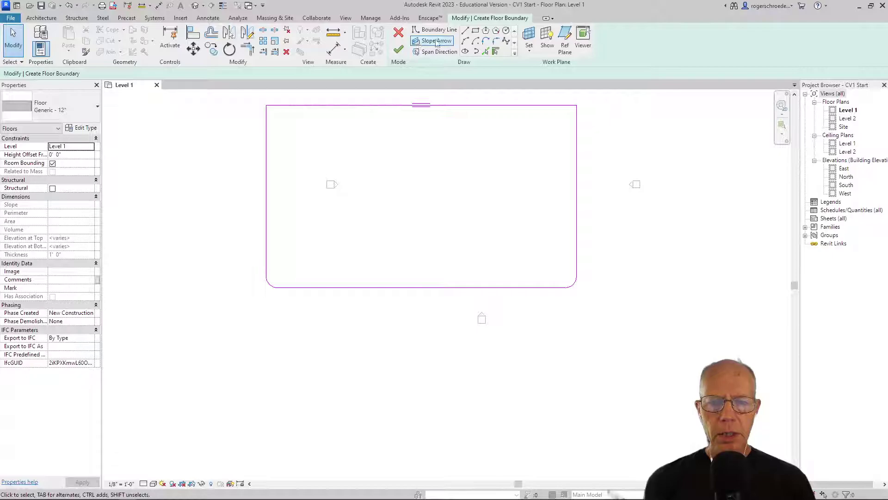
Step: Finish edit mode to create the Generic - 12" floor slab on Level 1
{"action": "left_click", "coordinate": [399, 50]}
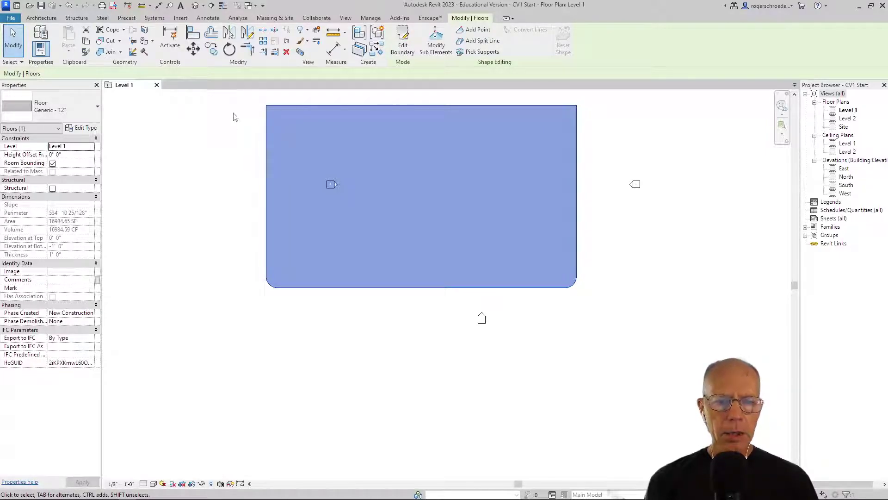
Step: Open the default 3D view, zoom and orbit around the slab, then reset to the home view
{"action": "left_click", "coordinate": [345, 19]}
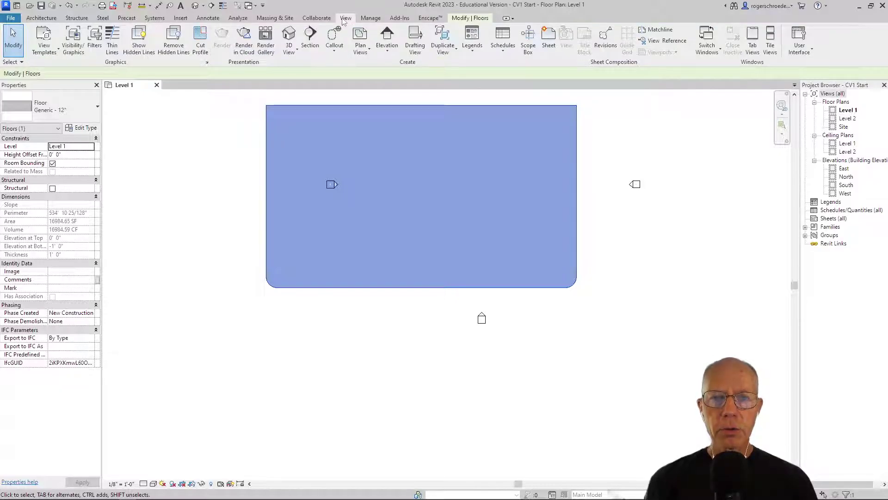
{"action": "left_click", "coordinate": [287, 37]}
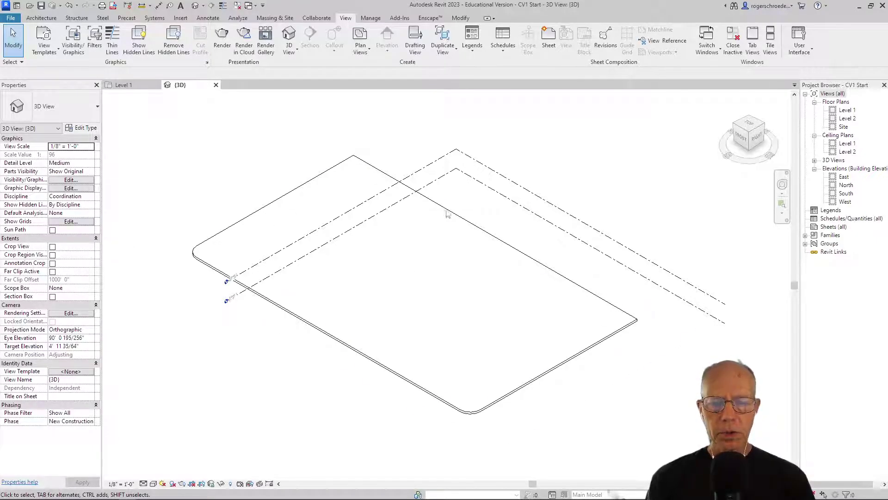
{"action": "scroll", "coordinate": [225, 298], "scroll_direction": "up", "scroll_amount": 5}
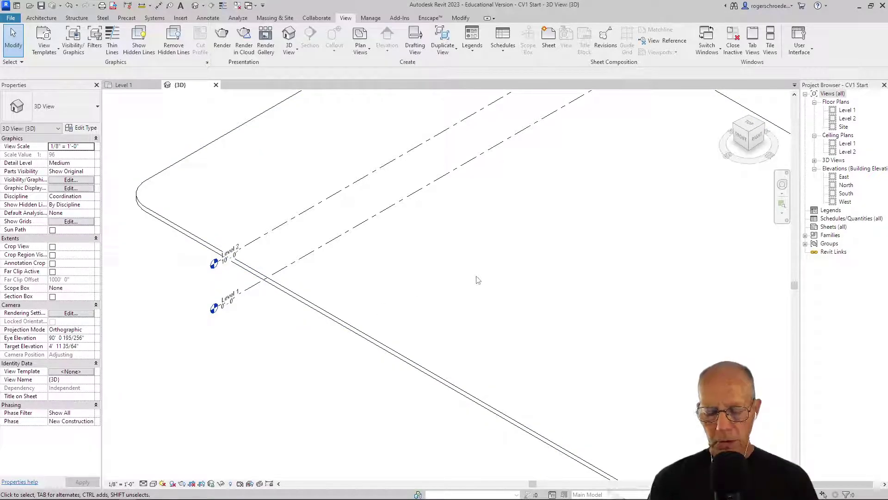
{"action": "middle_click_drag", "start_coordinate": [477, 279], "coordinate": [469, 242], "text": "shift"}
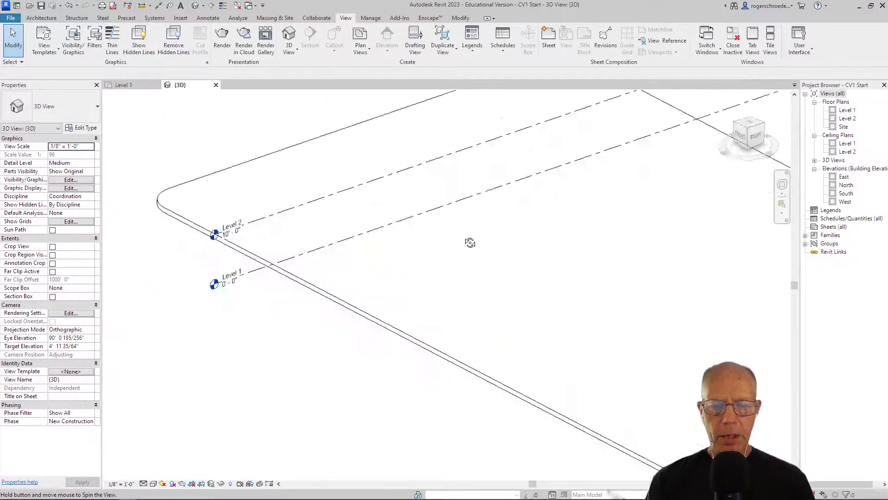
{"action": "left_click", "coordinate": [751, 133]}
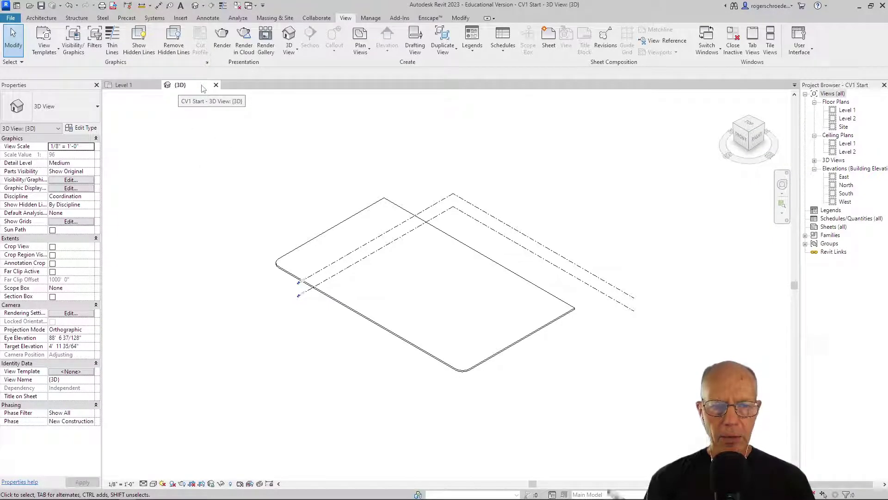
Step: Return to the Level 1 plan, select the floor slab and recenter it in the view
{"action": "left_click", "coordinate": [126, 90]}
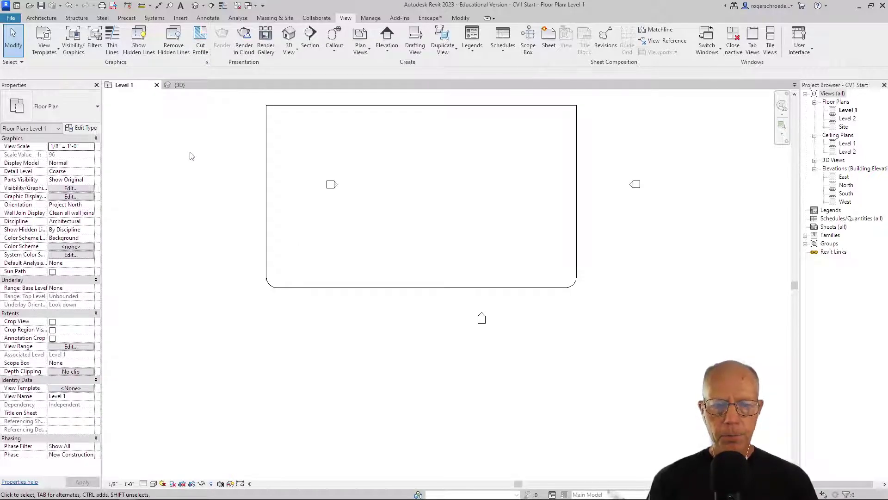
{"action": "left_click", "coordinate": [266, 185]}
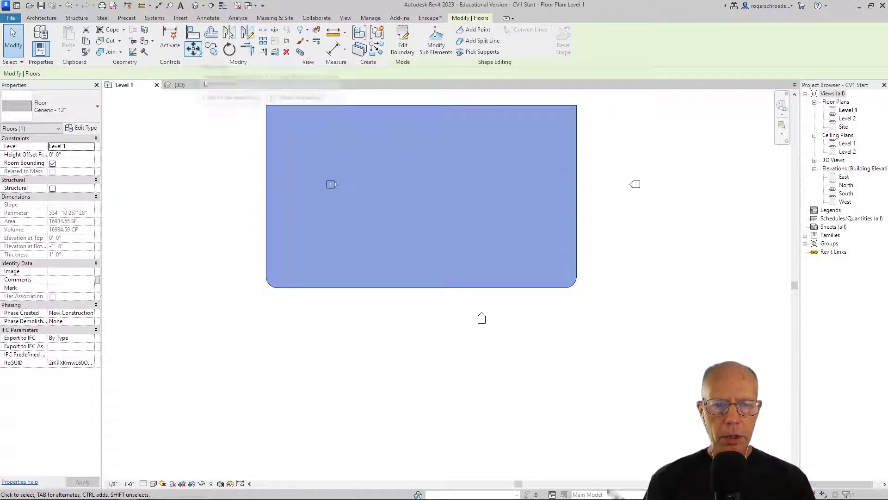
{"action": "scroll", "coordinate": [230, 193], "scroll_direction": "down", "scroll_amount": 2}
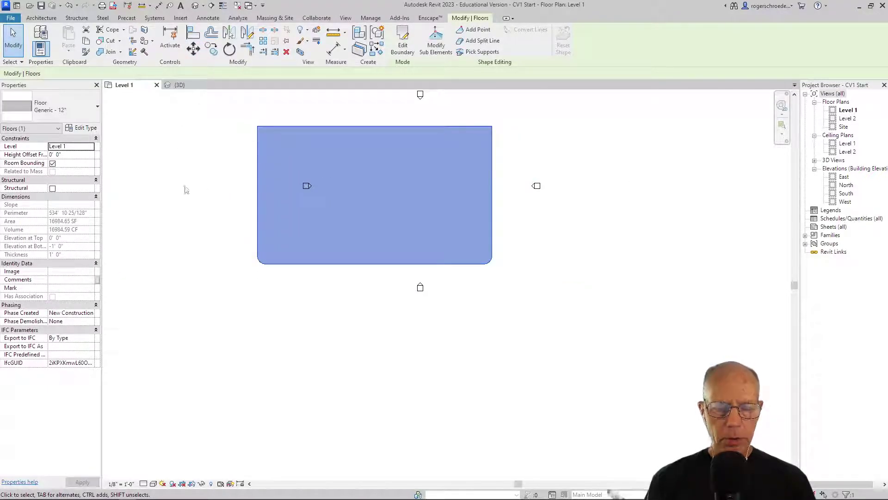
{"action": "scroll", "coordinate": [183, 186], "scroll_direction": "down", "scroll_amount": 1}
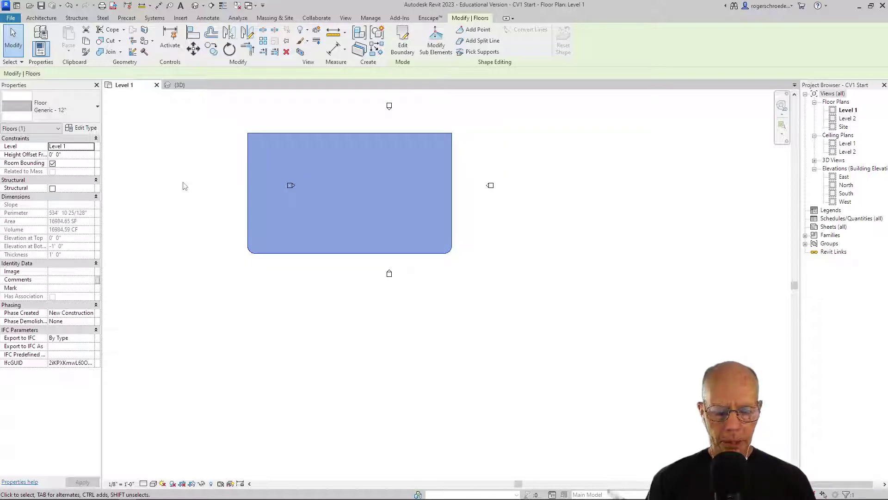
{"action": "scroll", "coordinate": [184, 186], "scroll_direction": "up", "scroll_amount": 3}
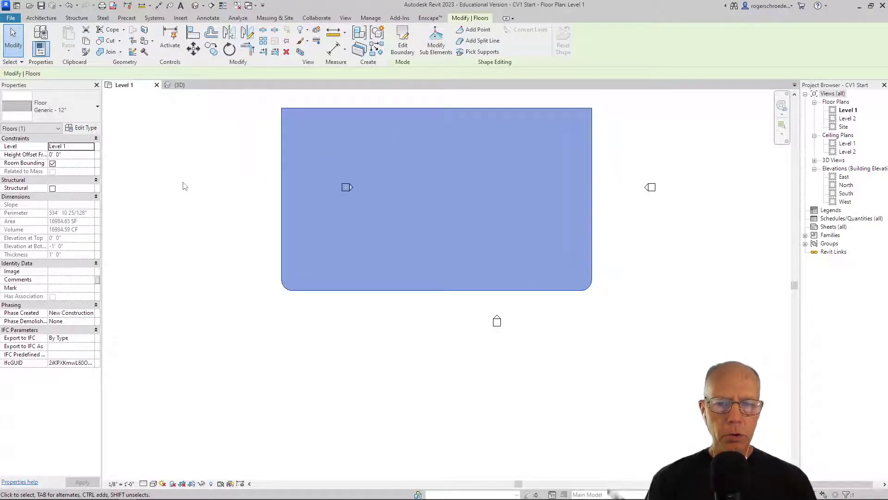
{"action": "scroll", "coordinate": [183, 186], "scroll_direction": "down", "scroll_amount": 2}
{"action": "middle_click_drag", "start_coordinate": [184, 188], "coordinate": [192, 199]}
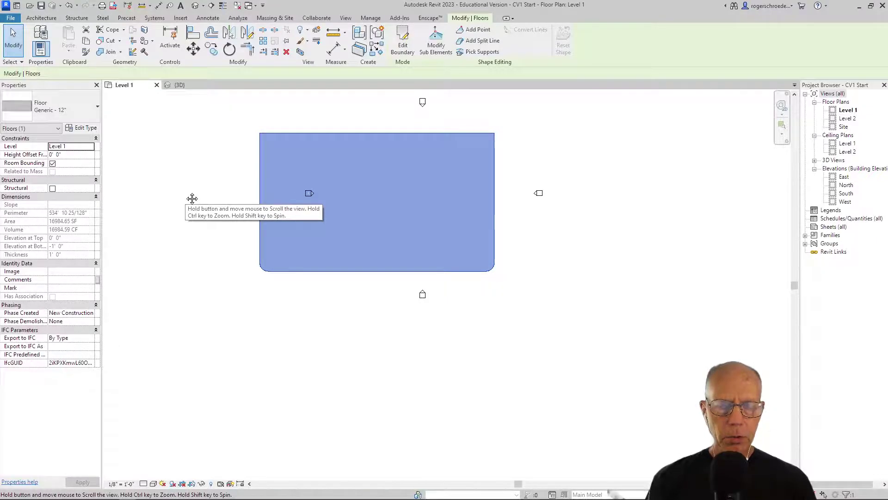
{"action": "middle_click_drag", "start_coordinate": [192, 198], "coordinate": [225, 280]}
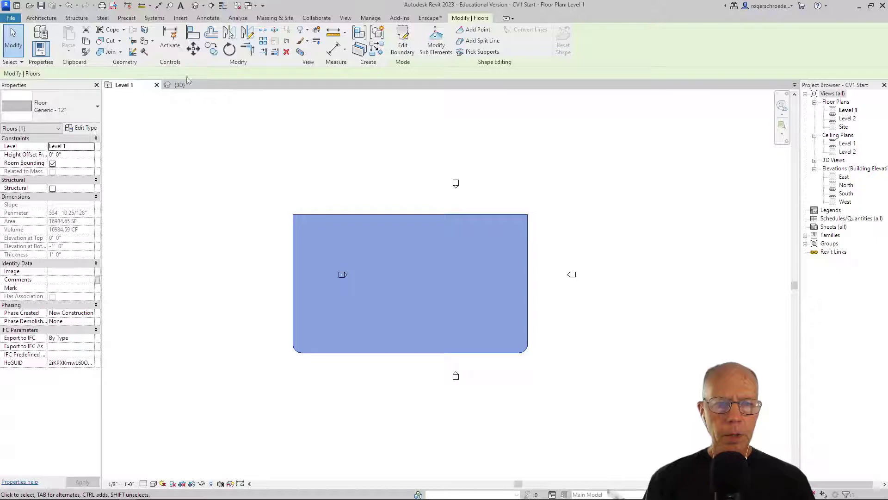
Step: Move the floor slab rightward from its top-left corner, then deselect it
{"action": "left_click", "coordinate": [194, 49]}
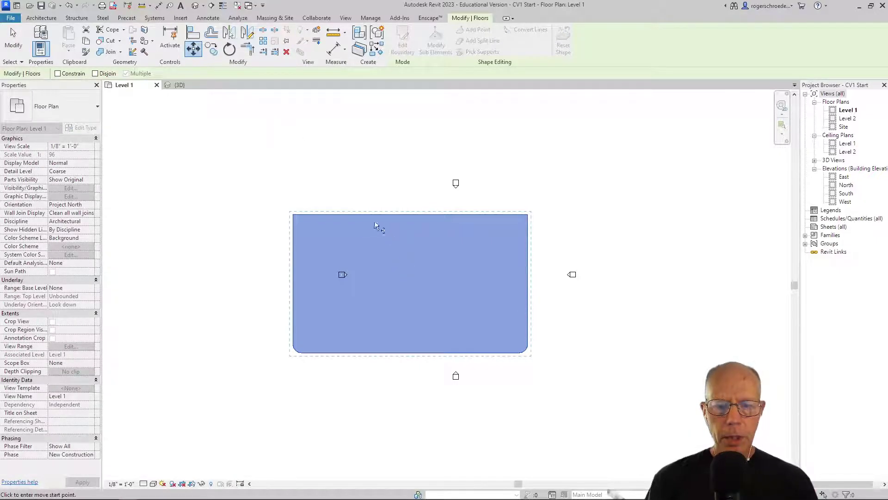
{"action": "left_click", "coordinate": [293, 214]}
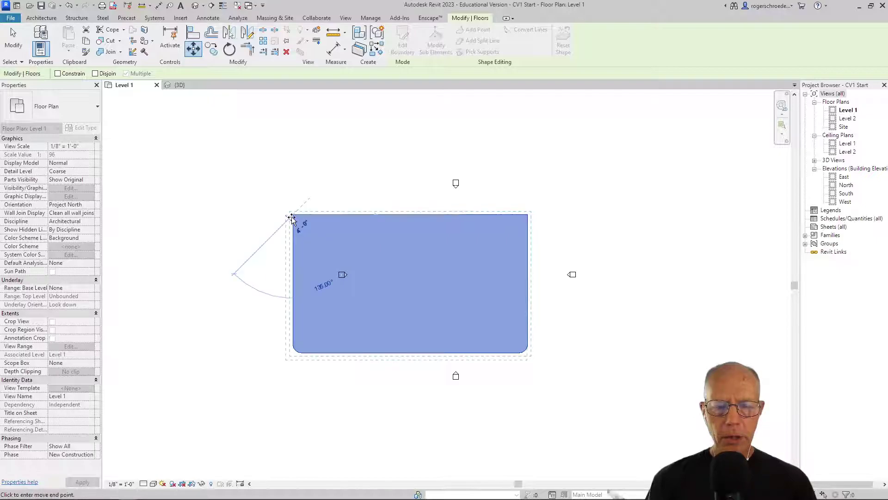
{"action": "left_click", "coordinate": [337, 210]}
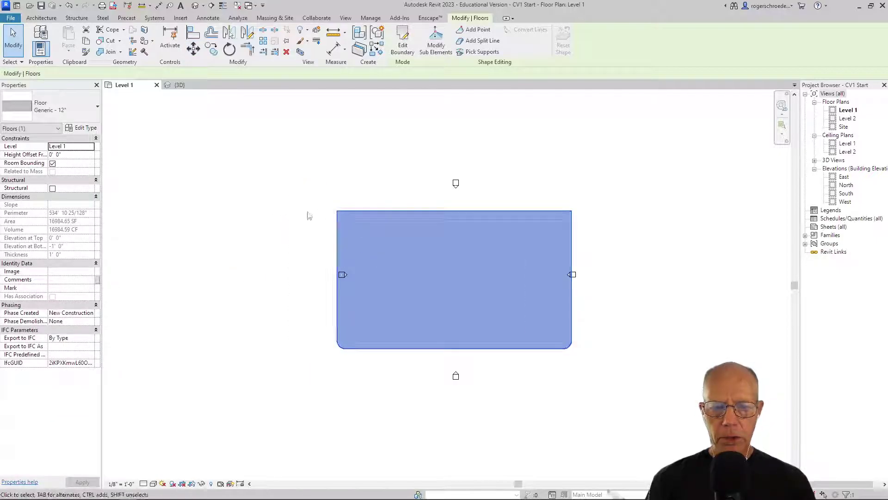
{"action": "left_click", "coordinate": [209, 242]}
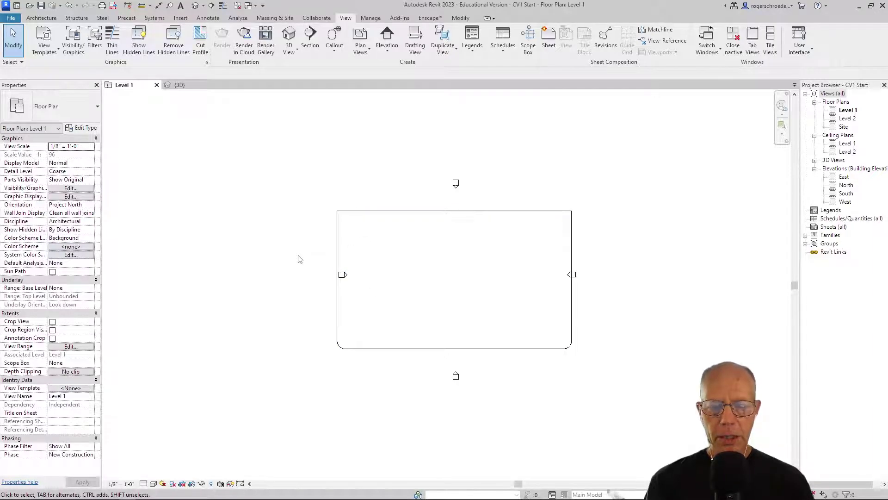
Step: Move the west elevation marker farther left, outside the floor slab
{"action": "left_click_drag", "start_coordinate": [298, 255], "coordinate": [378, 315]}
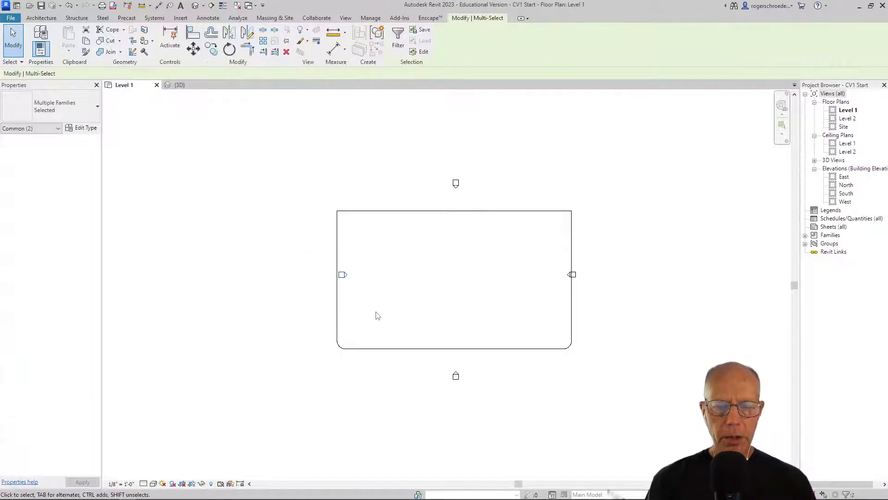
{"action": "left_click", "coordinate": [194, 48]}
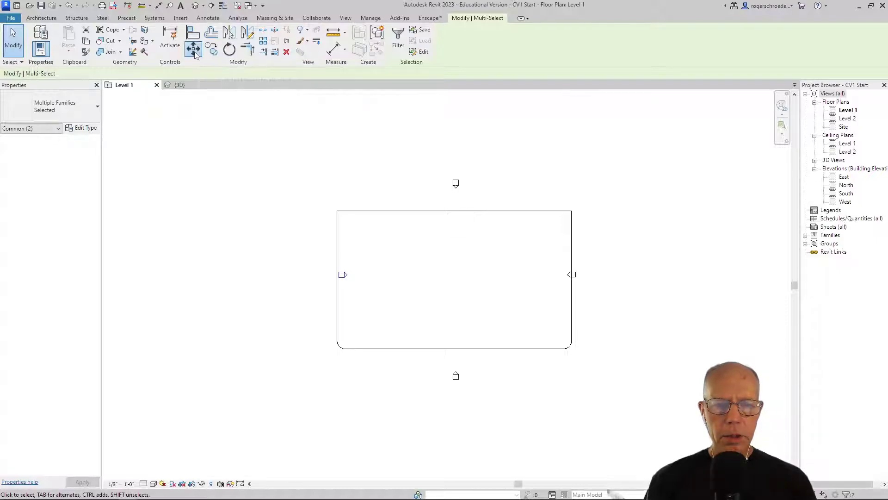
{"action": "left_click", "coordinate": [341, 275]}
{"action": "left_click", "coordinate": [315, 274]}
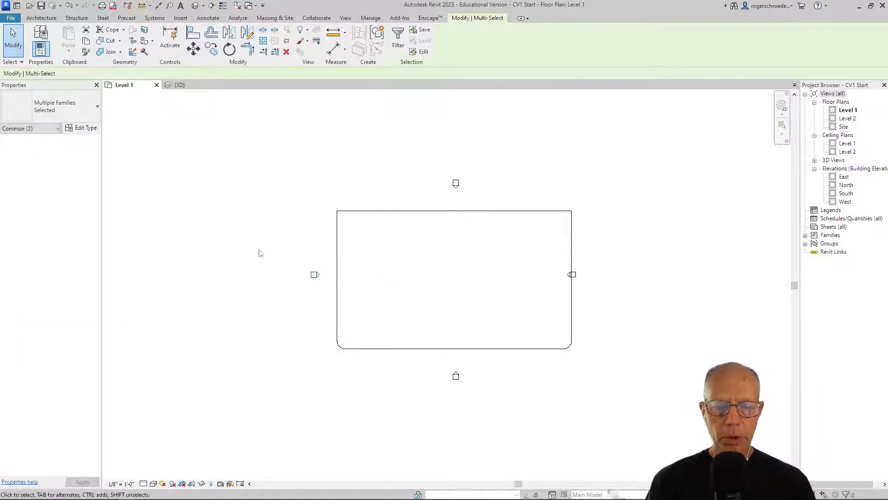
Step: Move the east elevation marker about 16' right, clear of the slab's right edge
{"action": "mouse_move", "coordinate": [526, 239]}
{"action": "left_mouse_down"}
{"action": "mouse_move", "coordinate": [603, 311]}
{"action": "mouse_move", "coordinate": [624, 302]}
{"action": "mouse_move", "coordinate": [525, 251]}
{"action": "left_mouse_up"}
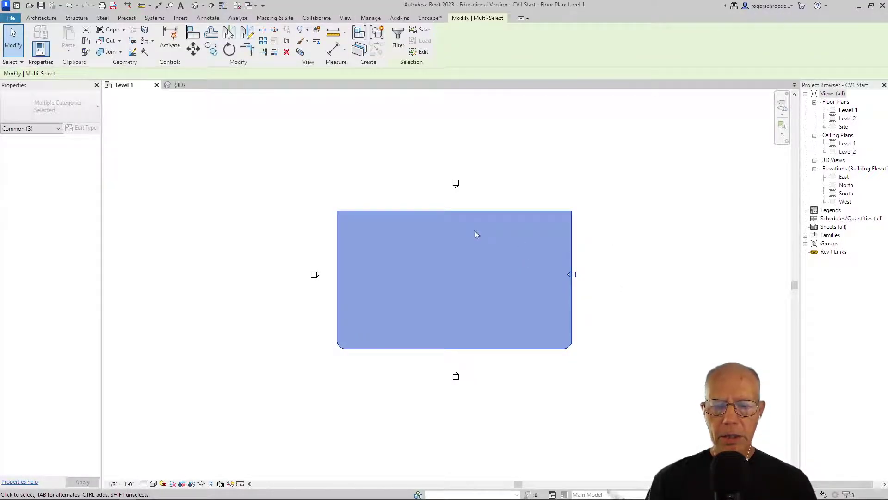
{"action": "key", "text": "Escape"}
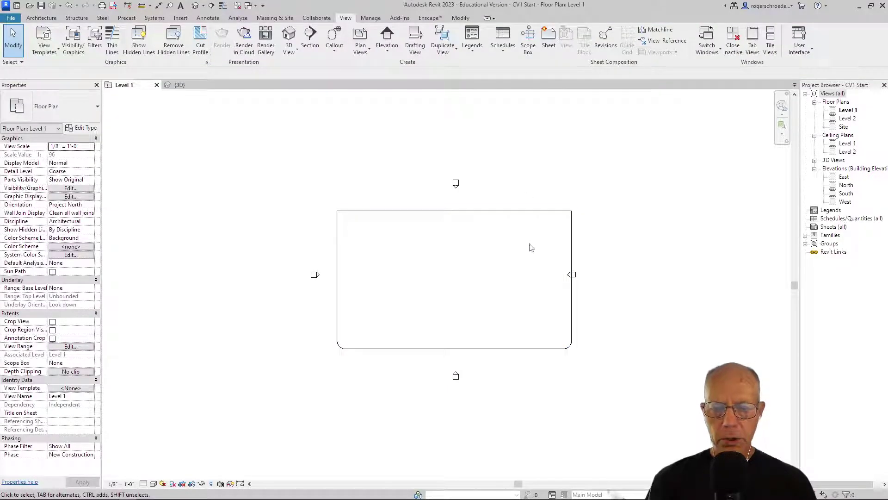
{"action": "left_click_drag", "start_coordinate": [526, 242], "coordinate": [609, 308]}
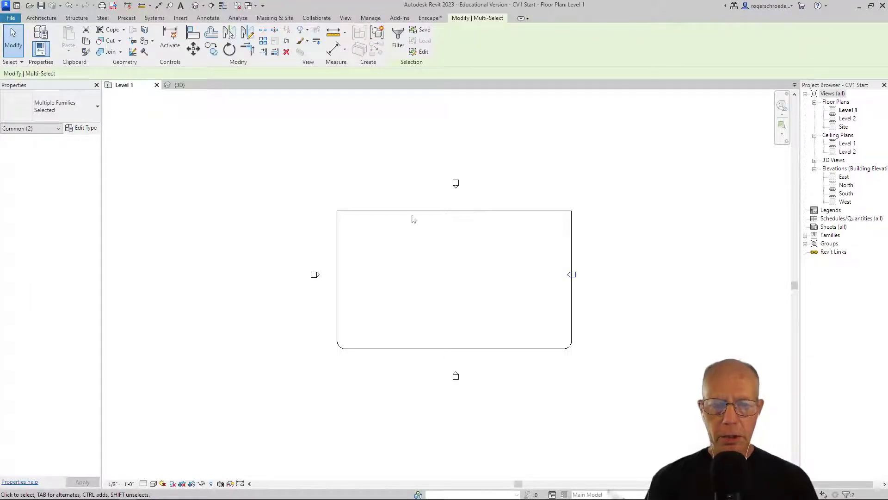
{"action": "left_click", "coordinate": [193, 49]}
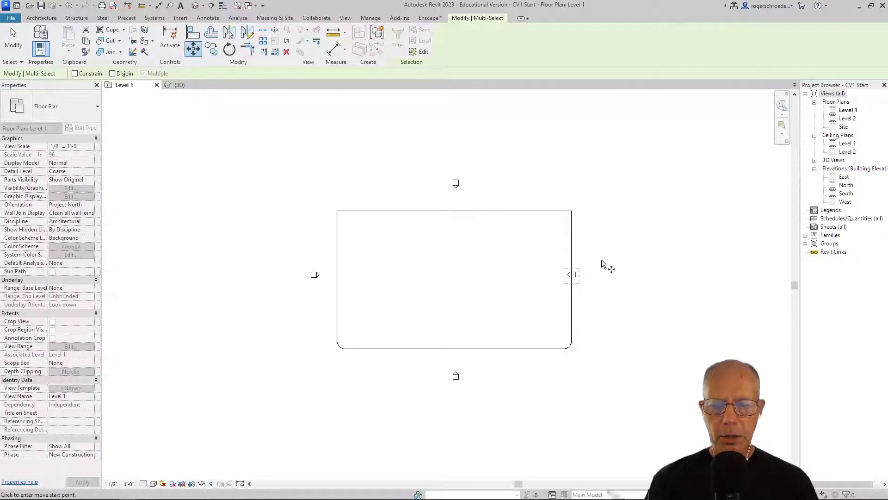
{"action": "left_click", "coordinate": [573, 273]}
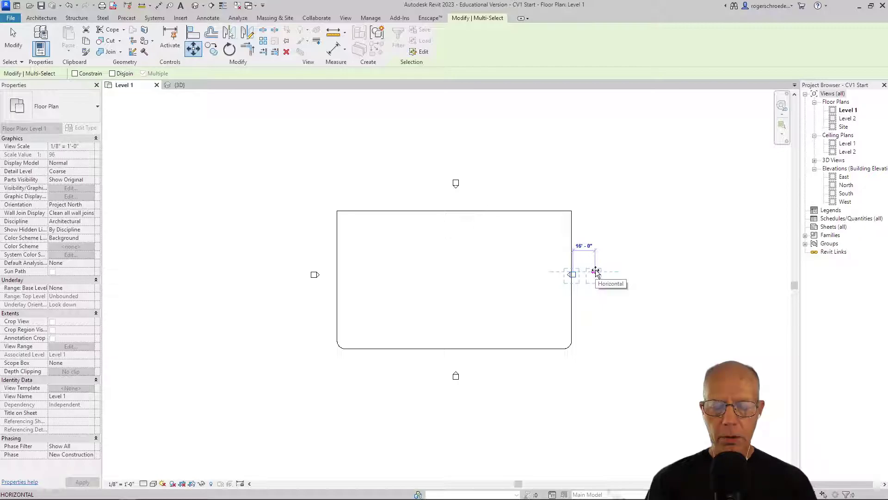
{"action": "left_click", "coordinate": [596, 272]}
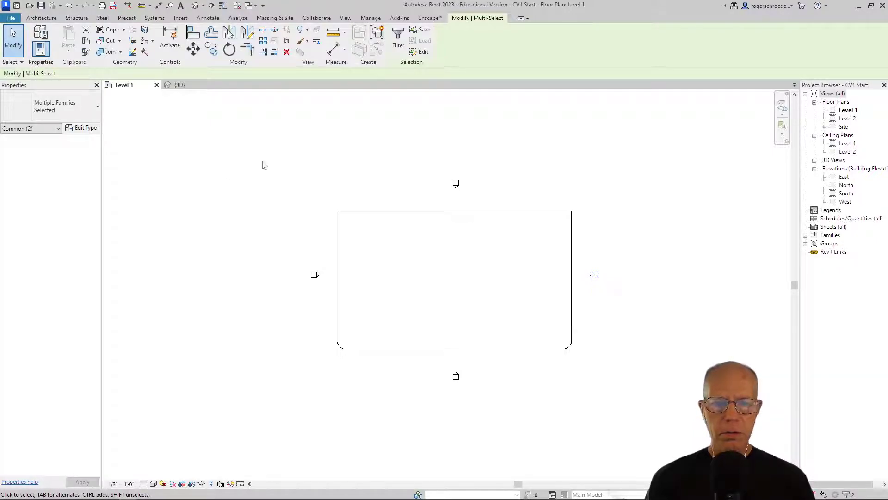
Step: Open the South elevation and frame the slab between the Level 1 and Level 2 lines
{"action": "double_click", "coordinate": [848, 195]}
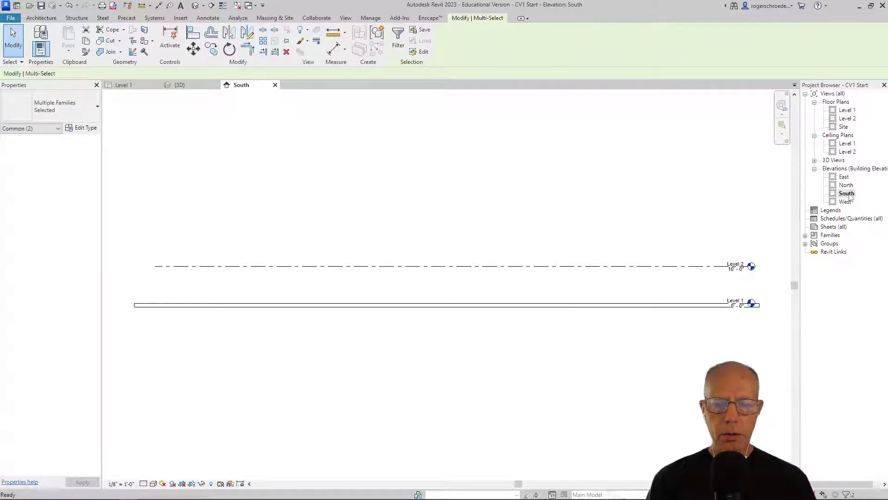
{"action": "scroll", "coordinate": [747, 320], "scroll_direction": "up", "scroll_amount": 2}
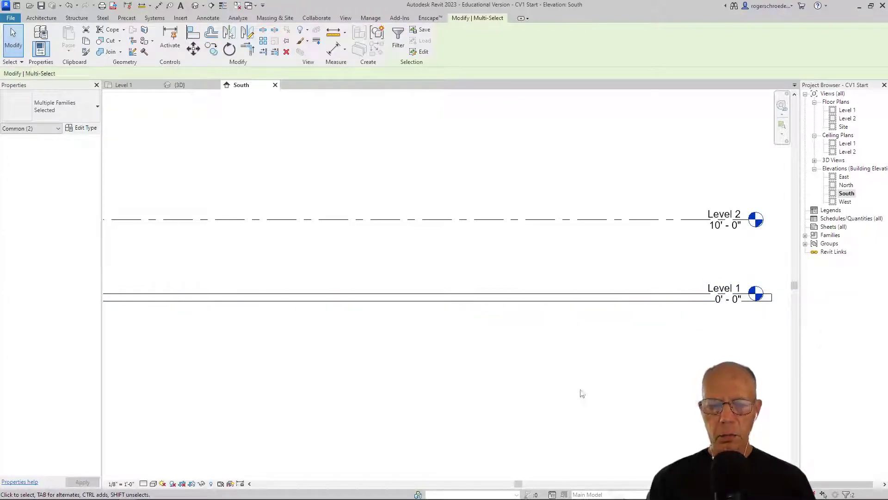
{"action": "scroll", "coordinate": [583, 390], "scroll_direction": "down", "scroll_amount": 4}
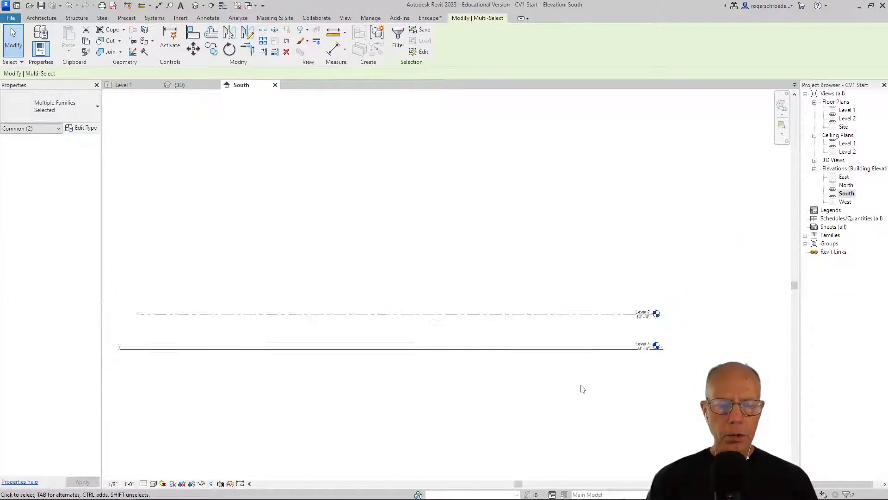
{"action": "middle_click_drag", "start_coordinate": [581, 389], "coordinate": [620, 299]}
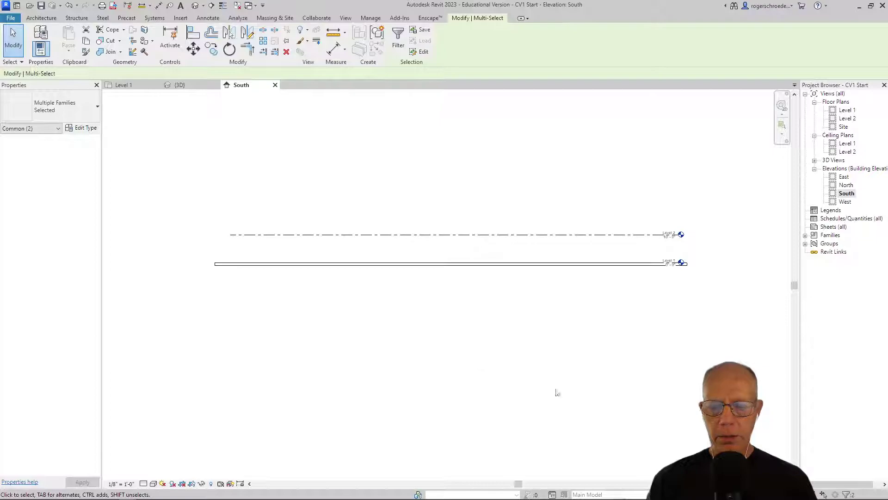